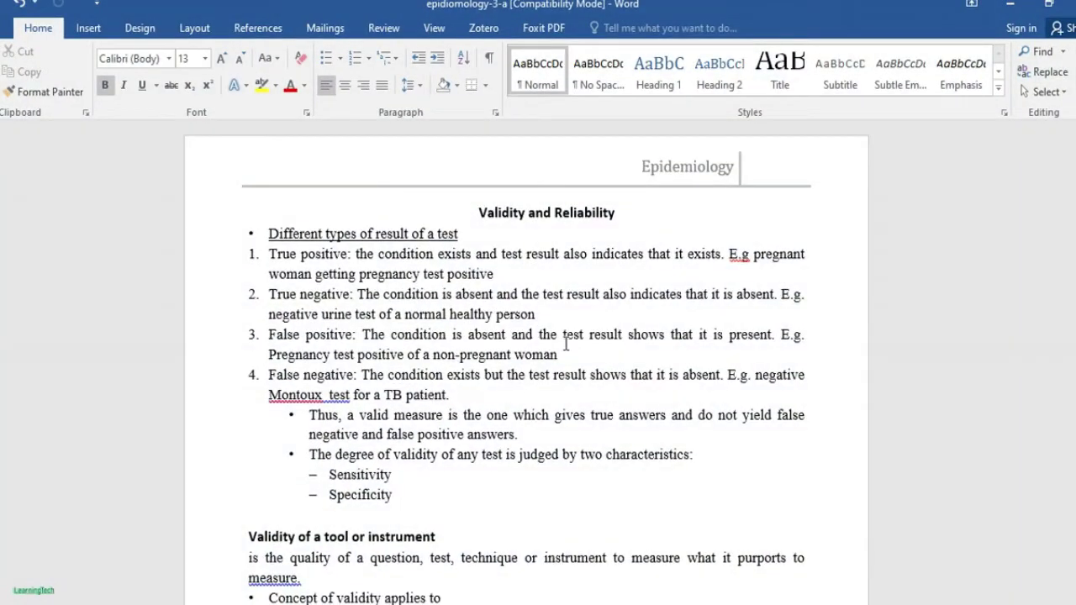
Step: Insert bottom-of-page page numbers in the numbered 'Page' style
{"action": "scroll", "coordinate": [600, 210], "scroll_direction": "down", "scroll_amount": 10}
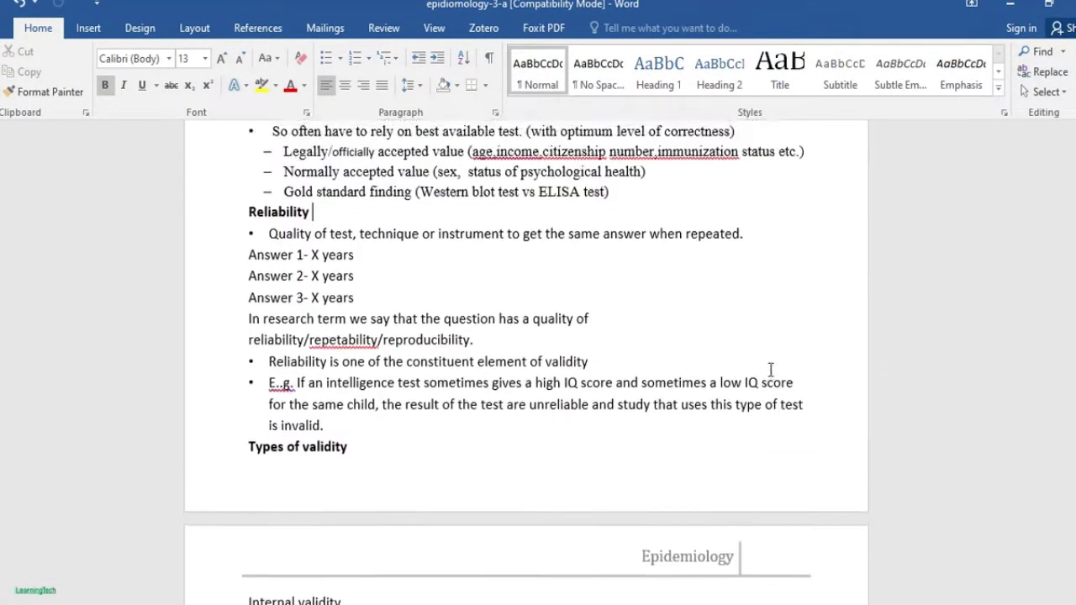
{"action": "scroll", "coordinate": [781, 378], "scroll_direction": "down", "scroll_amount": 5}
{"action": "scroll", "coordinate": [793, 384], "scroll_direction": "up", "scroll_amount": 8}
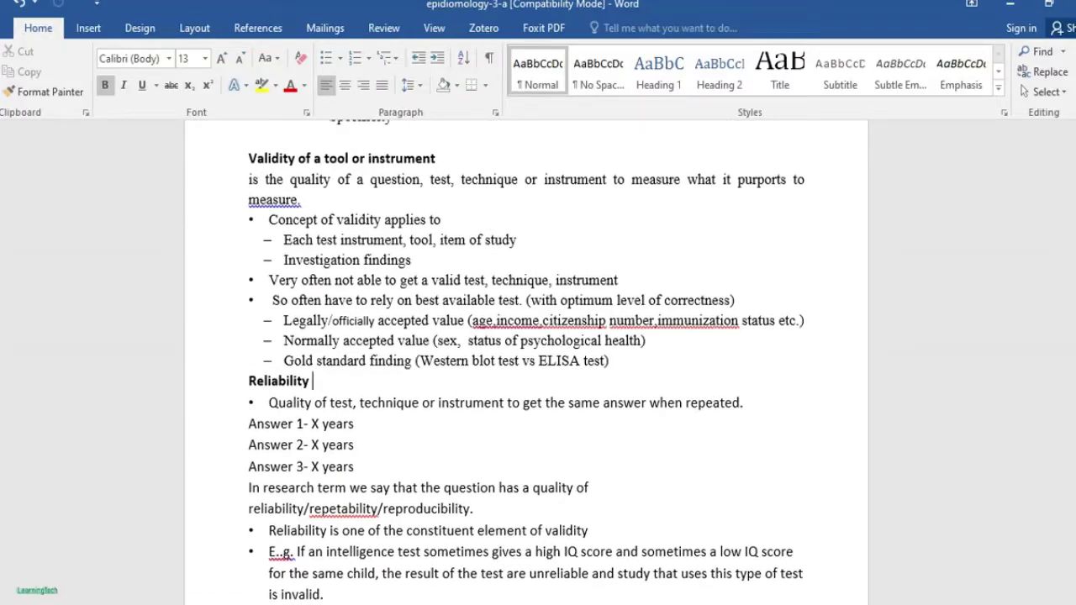
{"action": "scroll", "coordinate": [815, 303], "scroll_direction": "up", "scroll_amount": 5}
{"action": "scroll", "coordinate": [814, 303], "scroll_direction": "down", "scroll_amount": 9}
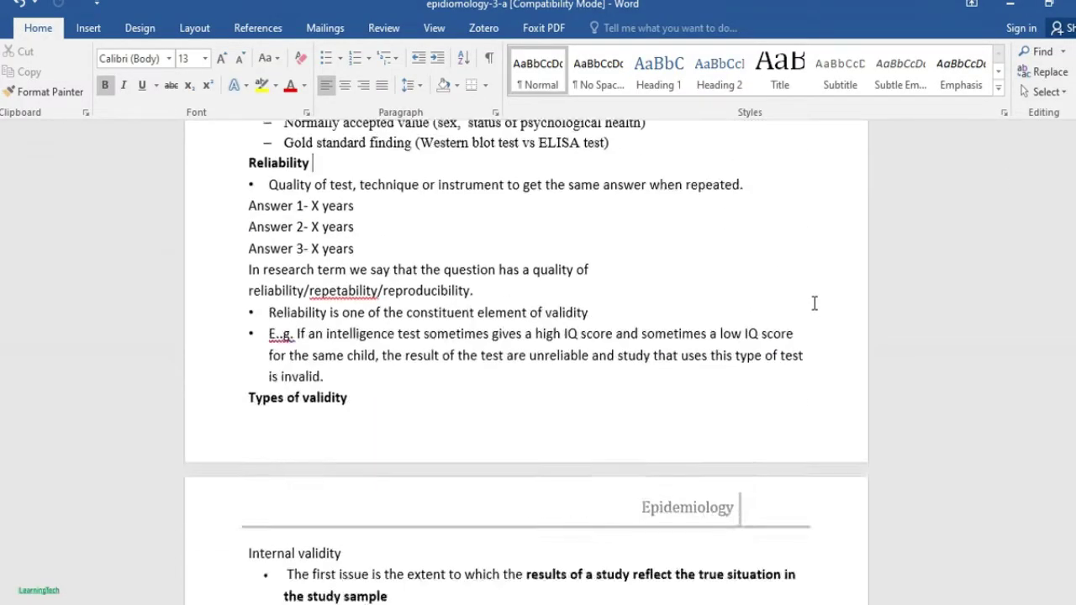
{"action": "scroll", "coordinate": [814, 303], "scroll_direction": "down", "scroll_amount": 4}
{"action": "scroll", "coordinate": [855, 327], "scroll_direction": "up", "scroll_amount": 2}
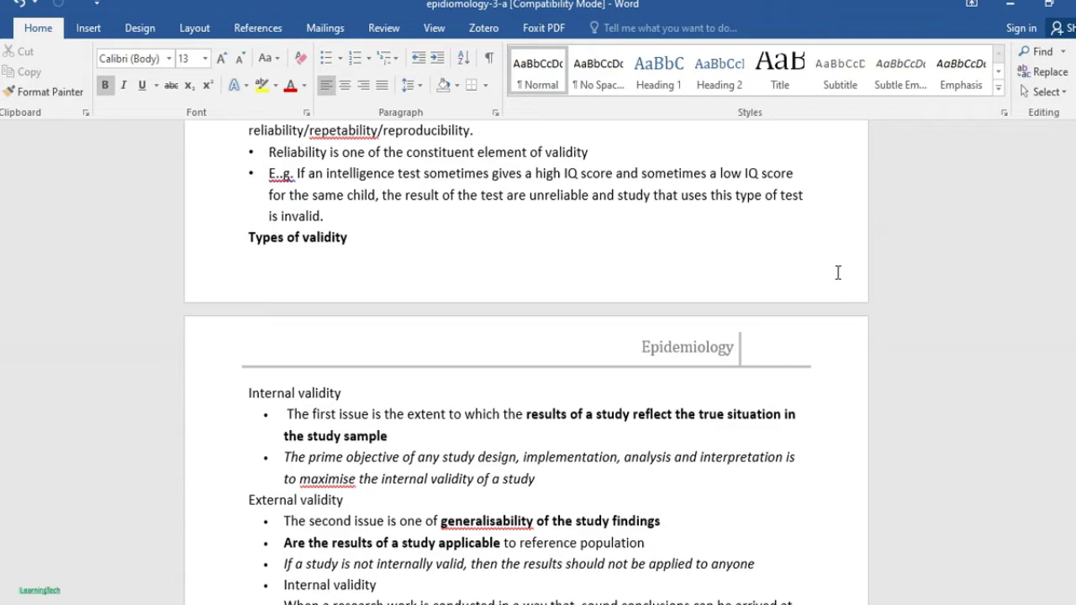
{"action": "scroll", "coordinate": [841, 274], "scroll_direction": "down", "scroll_amount": 10}
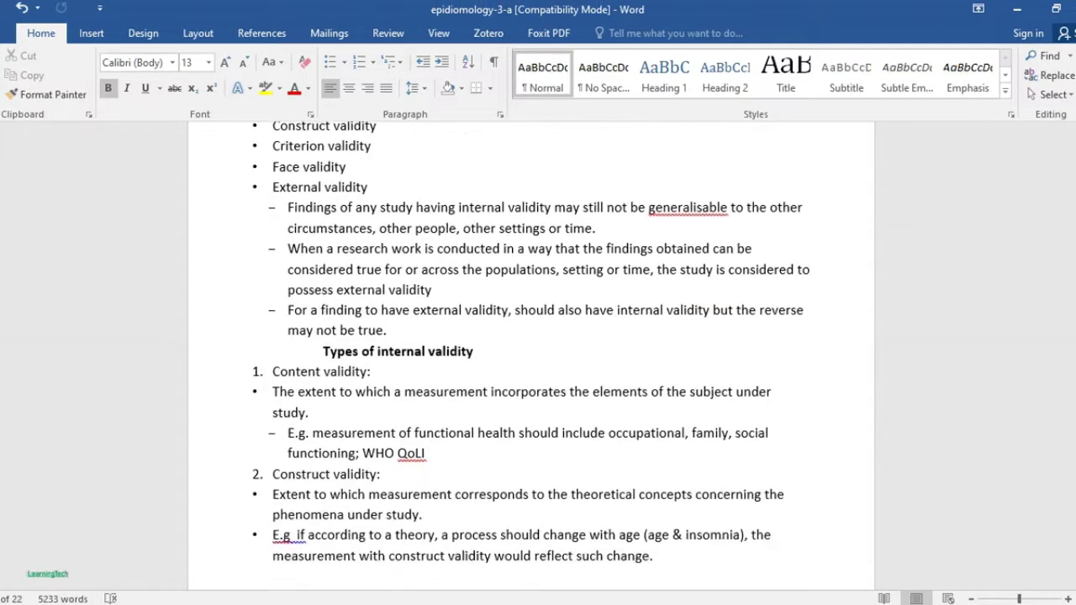
{"action": "scroll", "coordinate": [830, 251], "scroll_direction": "down", "scroll_amount": 15}
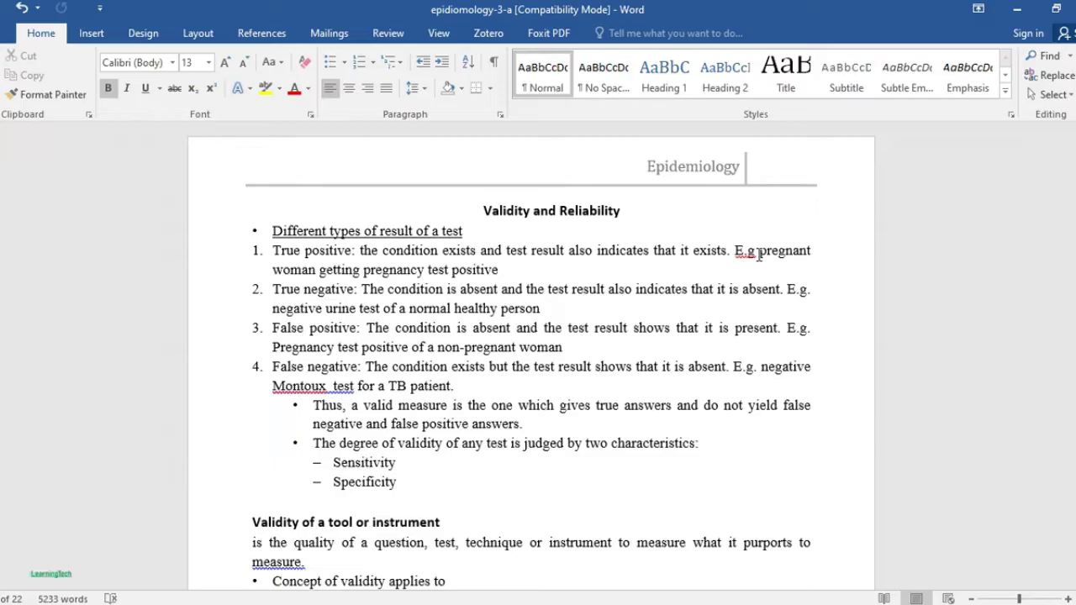
{"action": "left_click", "coordinate": [94, 35]}
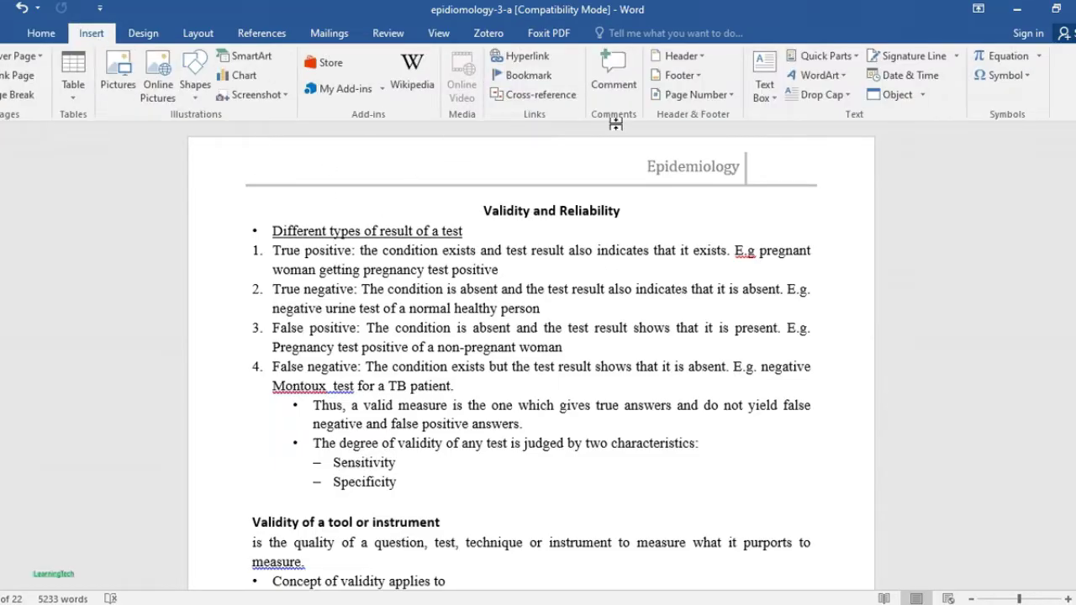
{"action": "scroll", "coordinate": [258, 137], "scroll_direction": "down", "scroll_amount": 4}
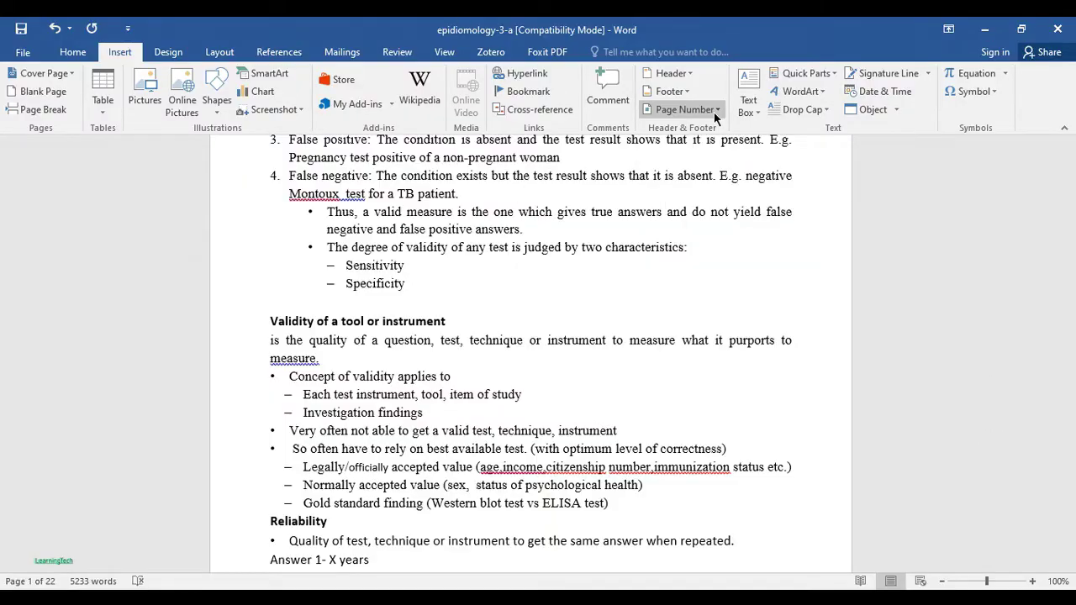
{"action": "scroll", "coordinate": [713, 112], "scroll_direction": "down", "scroll_amount": 3}
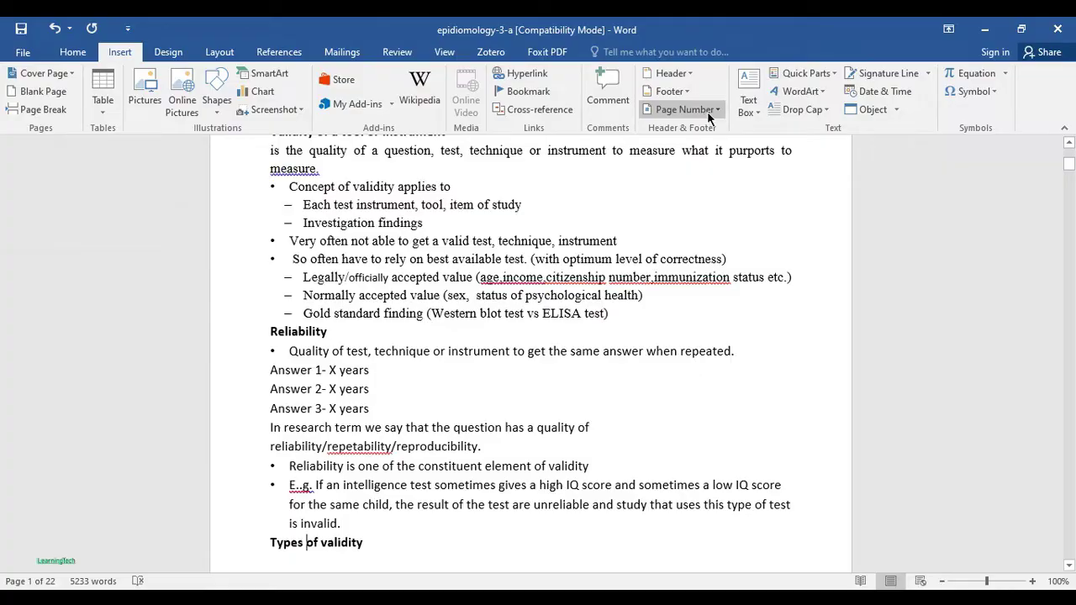
{"action": "left_click", "coordinate": [710, 112]}
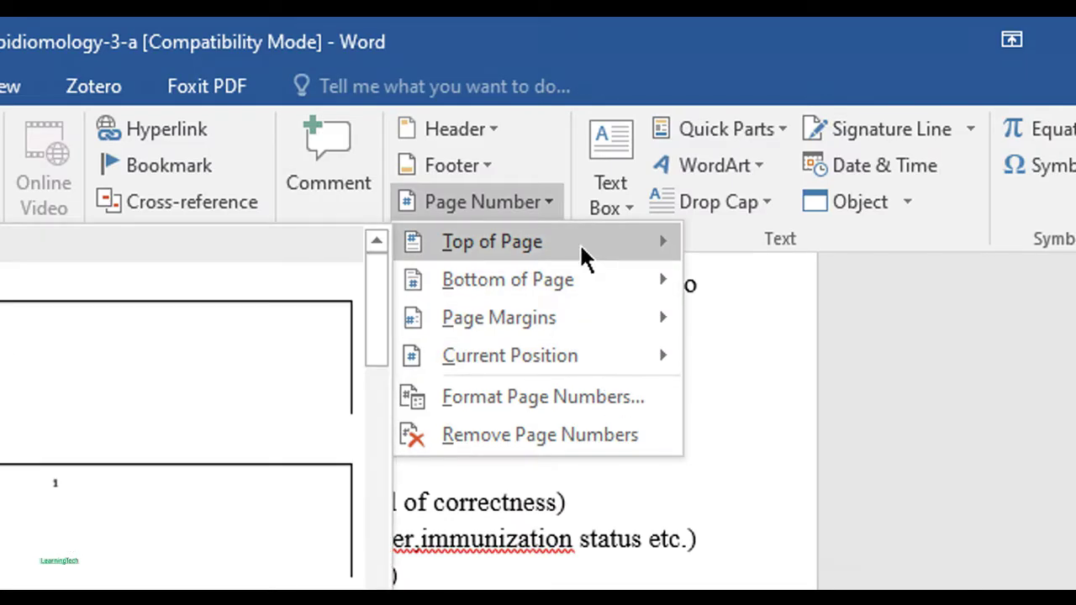
{"action": "mouse_move", "coordinate": [640, 284]}
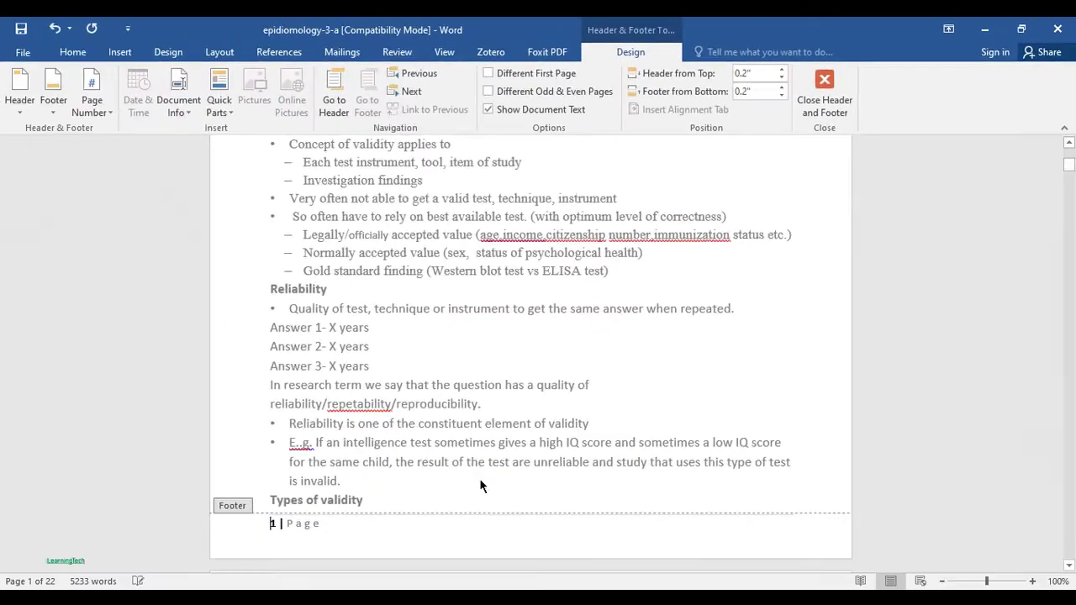
Step: Check the '1 | Page' footer number, then close header and footer editing
{"action": "scroll", "coordinate": [328, 403], "scroll_direction": "up", "scroll_amount": 5}
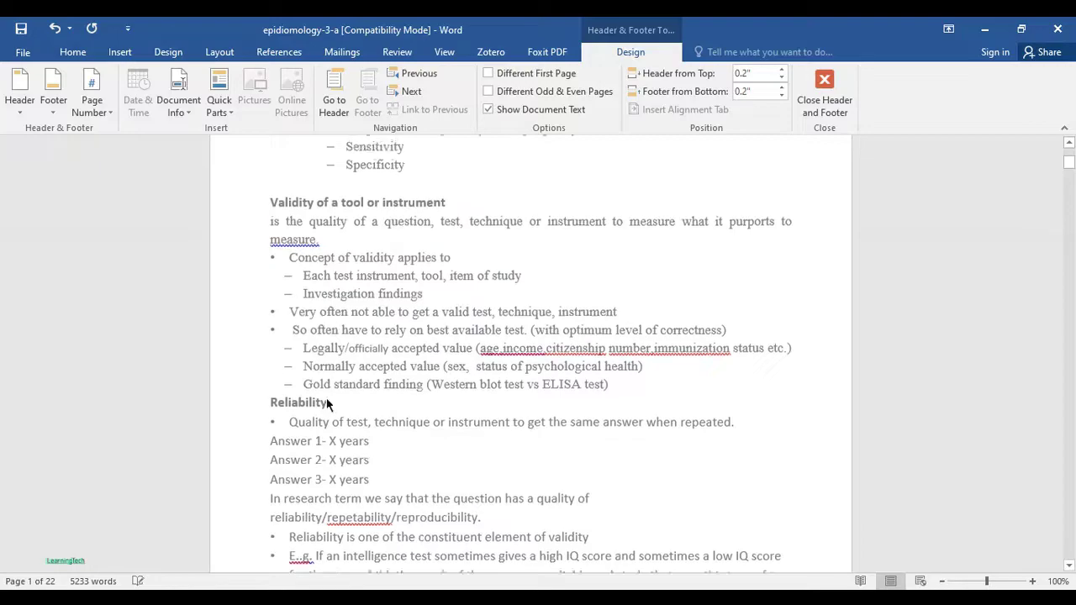
{"action": "scroll", "coordinate": [328, 403], "scroll_direction": "down", "scroll_amount": 8}
{"action": "scroll", "coordinate": [301, 396], "scroll_direction": "up", "scroll_amount": 10}
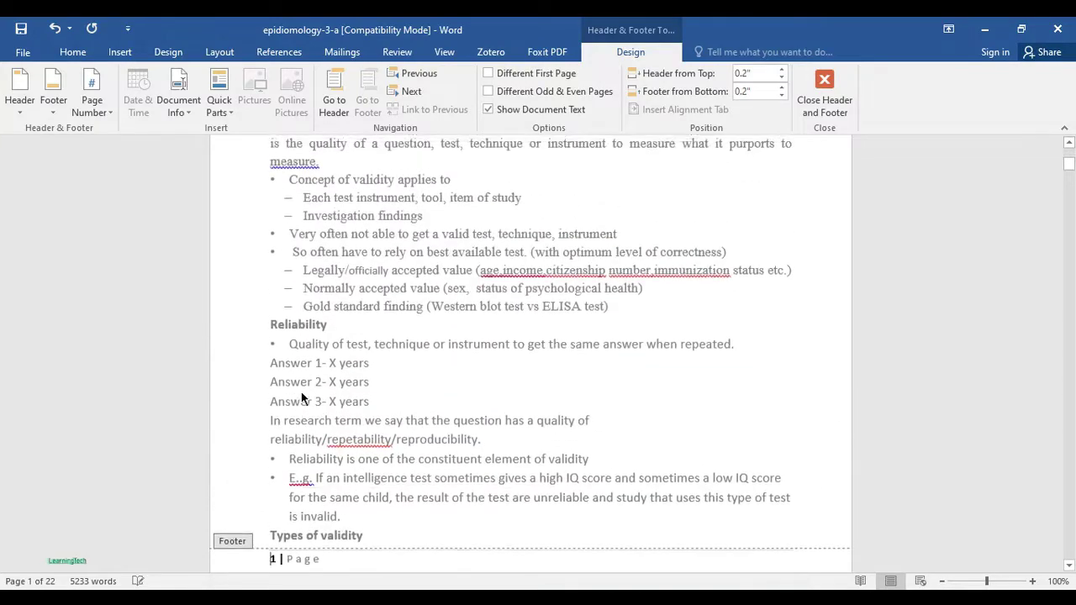
{"action": "scroll", "coordinate": [302, 397], "scroll_direction": "down", "scroll_amount": 5}
{"action": "scroll", "coordinate": [302, 398], "scroll_direction": "up", "scroll_amount": 5}
{"action": "scroll", "coordinate": [303, 398], "scroll_direction": "down", "scroll_amount": 12}
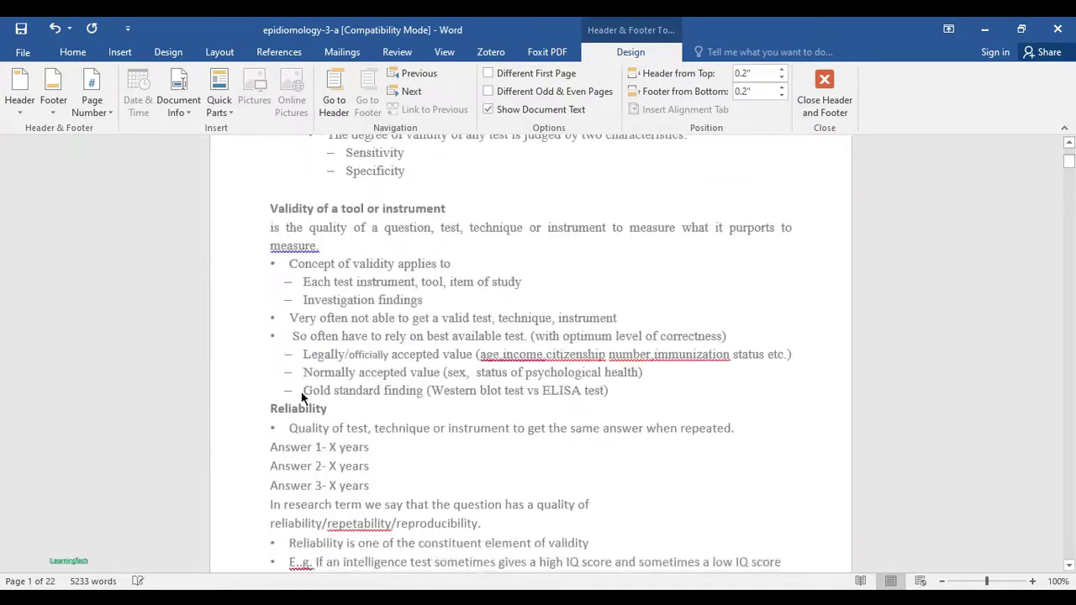
{"action": "scroll", "coordinate": [301, 396], "scroll_direction": "down", "scroll_amount": 2}
{"action": "left_click", "coordinate": [310, 192]}
{"action": "scroll", "coordinate": [310, 191], "scroll_direction": "down", "scroll_amount": 16}
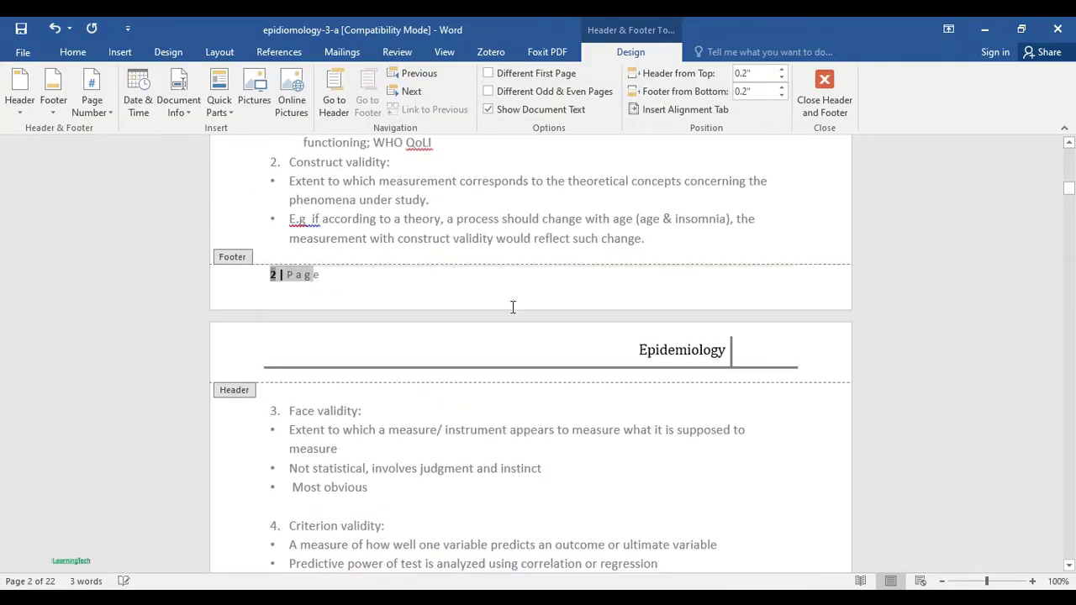
{"action": "left_click", "coordinate": [823, 89]}
{"action": "scroll", "coordinate": [422, 386], "scroll_direction": "up", "scroll_amount": 8}
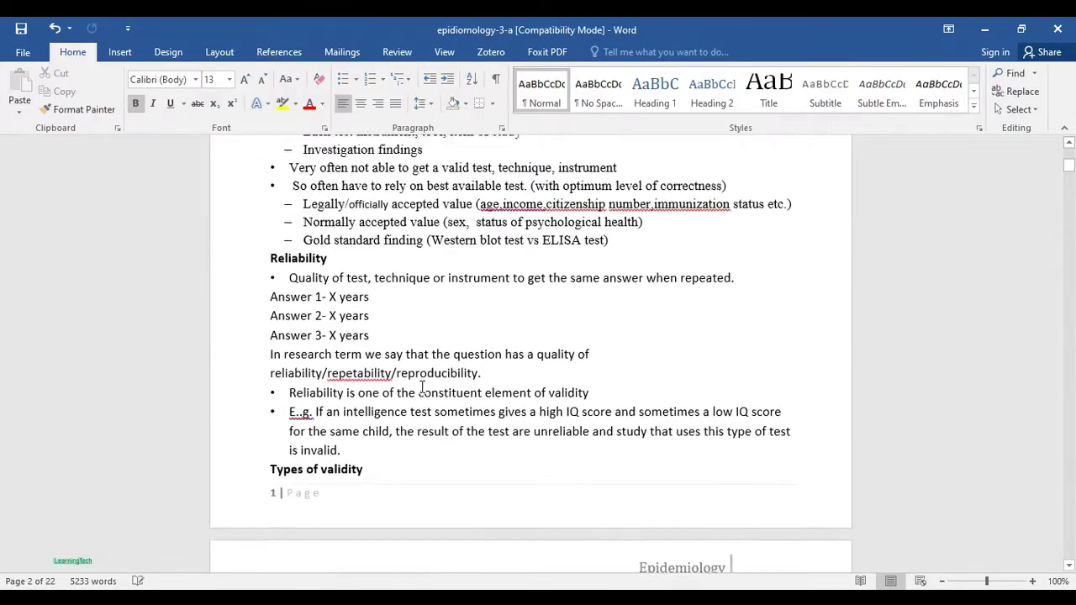
Step: Place the cursor after page 5's 'CONCLUSION: Men run faster than women because of their gender.' line
{"action": "scroll", "coordinate": [421, 387], "scroll_direction": "up", "scroll_amount": 8}
{"action": "scroll", "coordinate": [422, 387], "scroll_direction": "down", "scroll_amount": 10}
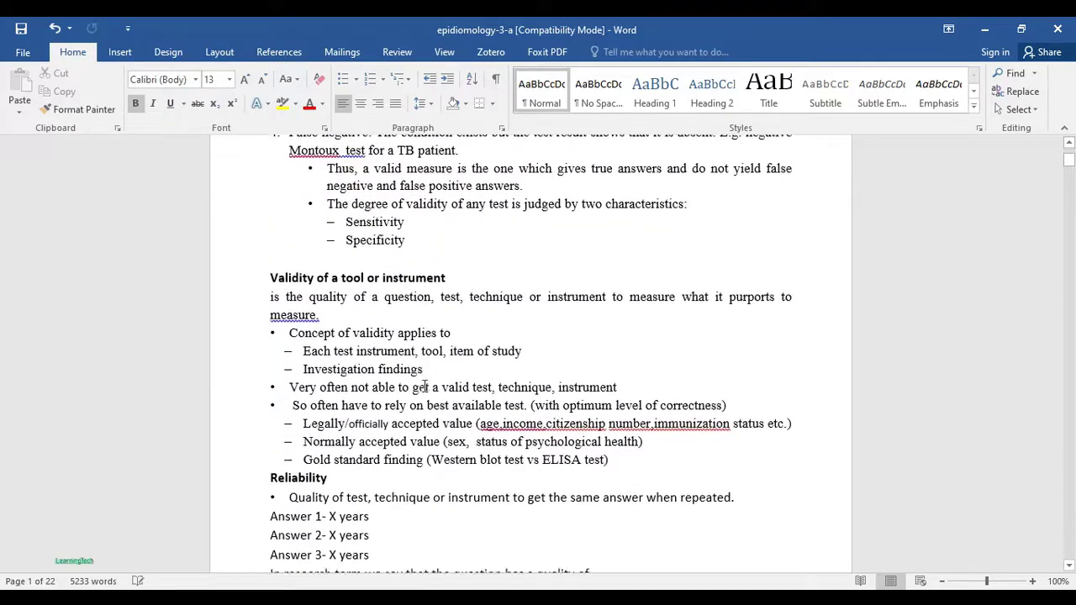
{"action": "scroll", "coordinate": [424, 385], "scroll_direction": "down", "scroll_amount": 4}
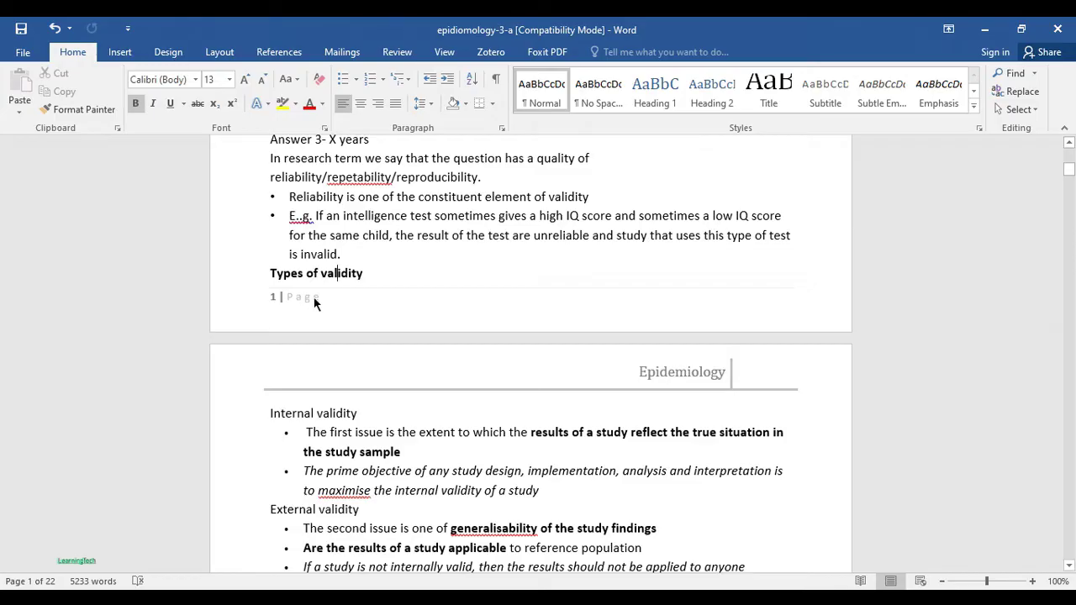
{"action": "scroll", "coordinate": [316, 309], "scroll_direction": "down", "scroll_amount": 20}
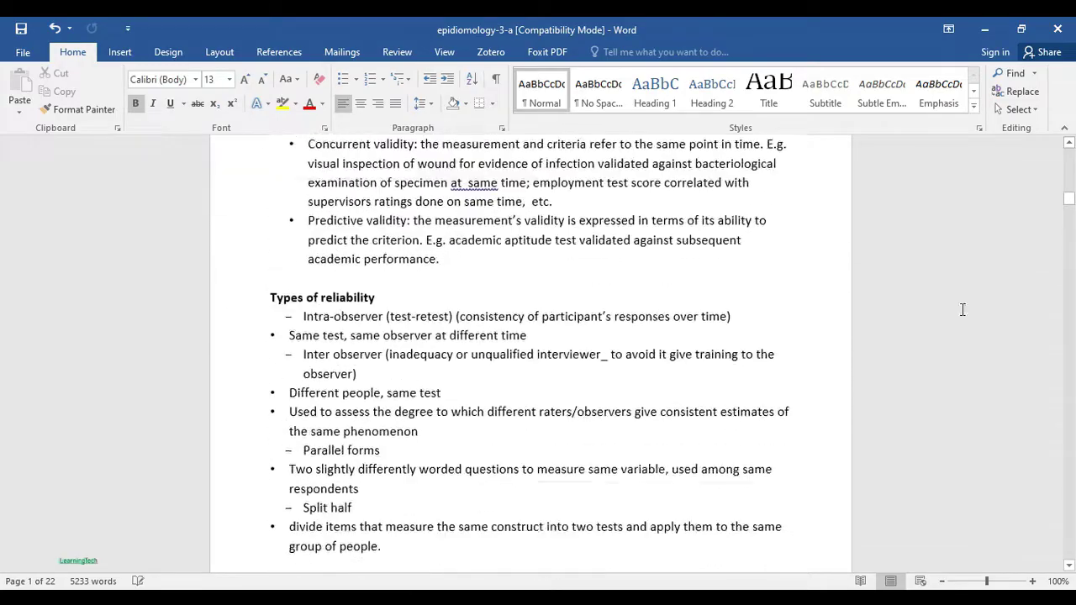
{"action": "scroll", "coordinate": [457, 415], "scroll_direction": "down", "scroll_amount": 20}
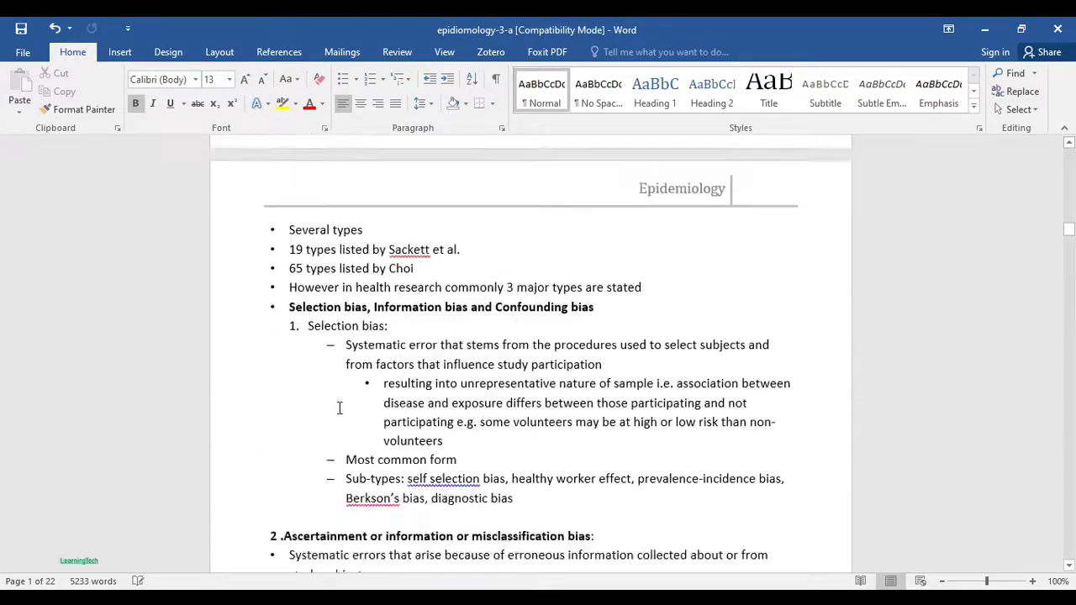
{"action": "scroll", "coordinate": [339, 407], "scroll_direction": "down", "scroll_amount": 8}
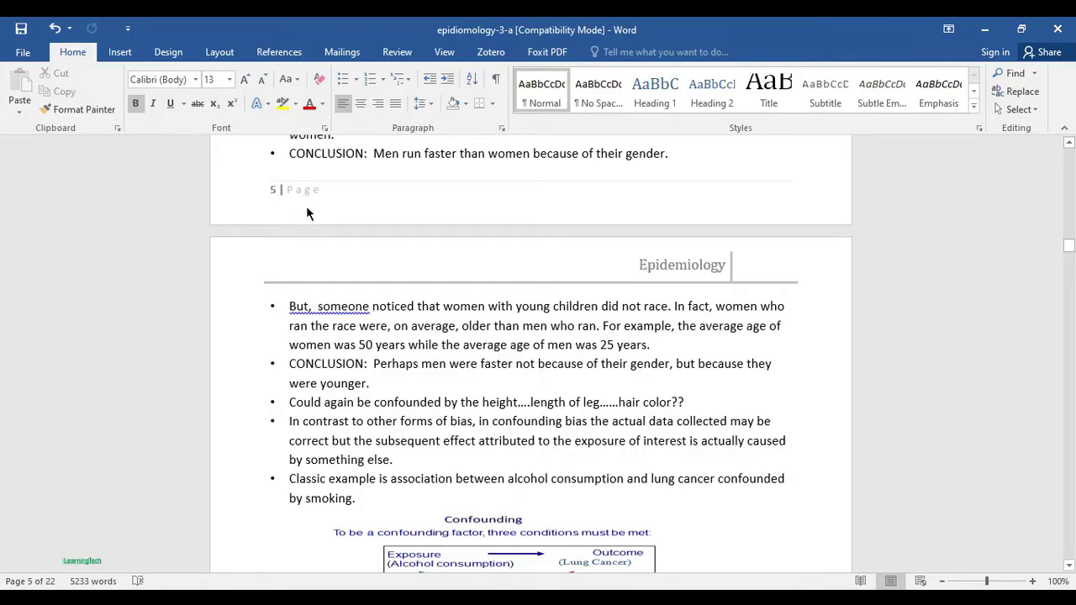
{"action": "scroll", "coordinate": [306, 206], "scroll_direction": "down", "scroll_amount": 19}
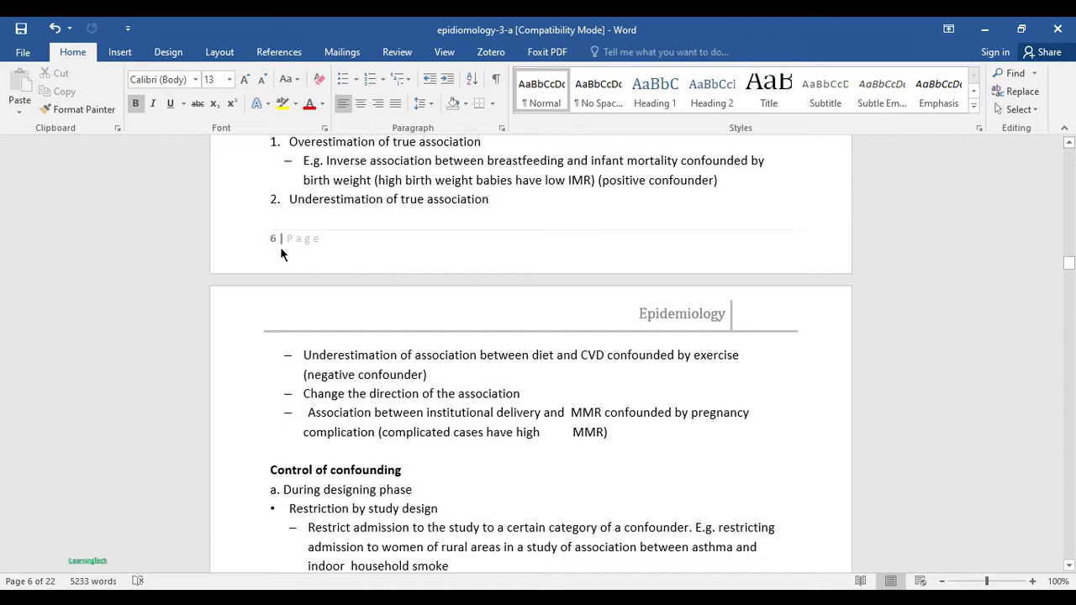
{"action": "scroll", "coordinate": [282, 252], "scroll_direction": "up", "scroll_amount": 14}
{"action": "scroll", "coordinate": [288, 260], "scroll_direction": "down", "scroll_amount": 7}
{"action": "scroll", "coordinate": [288, 260], "scroll_direction": "down", "scroll_amount": 4}
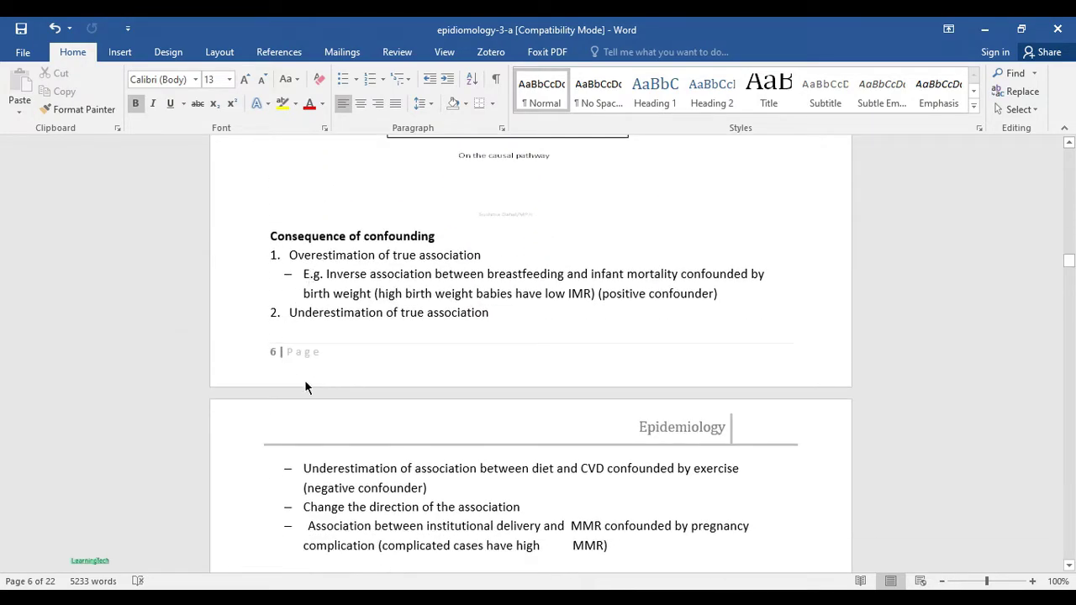
{"action": "scroll", "coordinate": [304, 369], "scroll_direction": "up", "scroll_amount": 5}
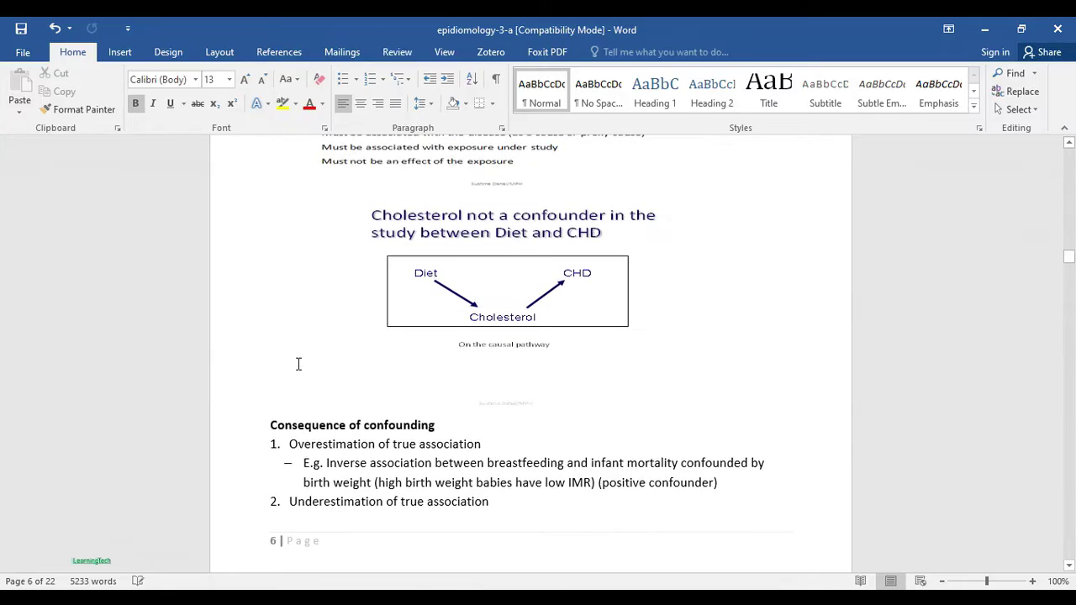
{"action": "scroll", "coordinate": [303, 368], "scroll_direction": "up", "scroll_amount": 16}
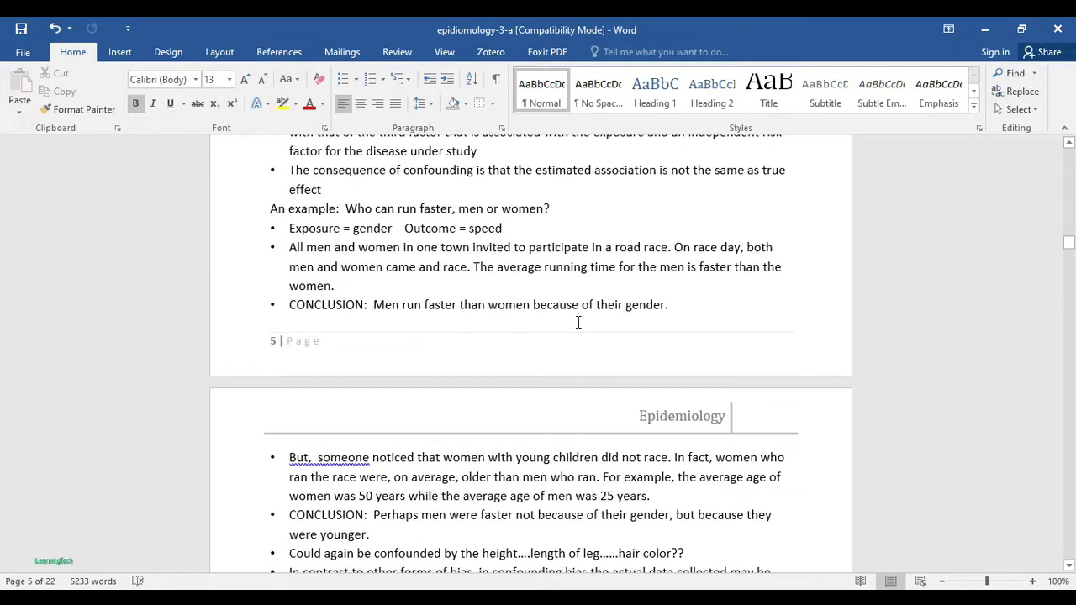
{"action": "left_click", "coordinate": [691, 309]}
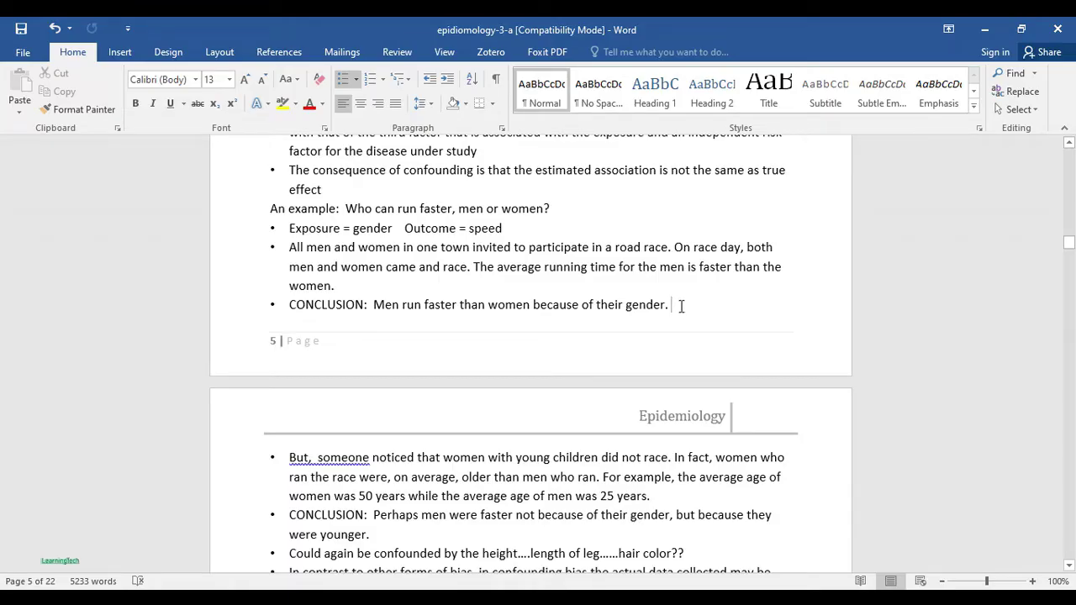
Step: Start a new section using Page Setup with Apply to set to 'This point forward'
{"action": "left_click", "coordinate": [119, 51]}
{"action": "left_click", "coordinate": [229, 56]}
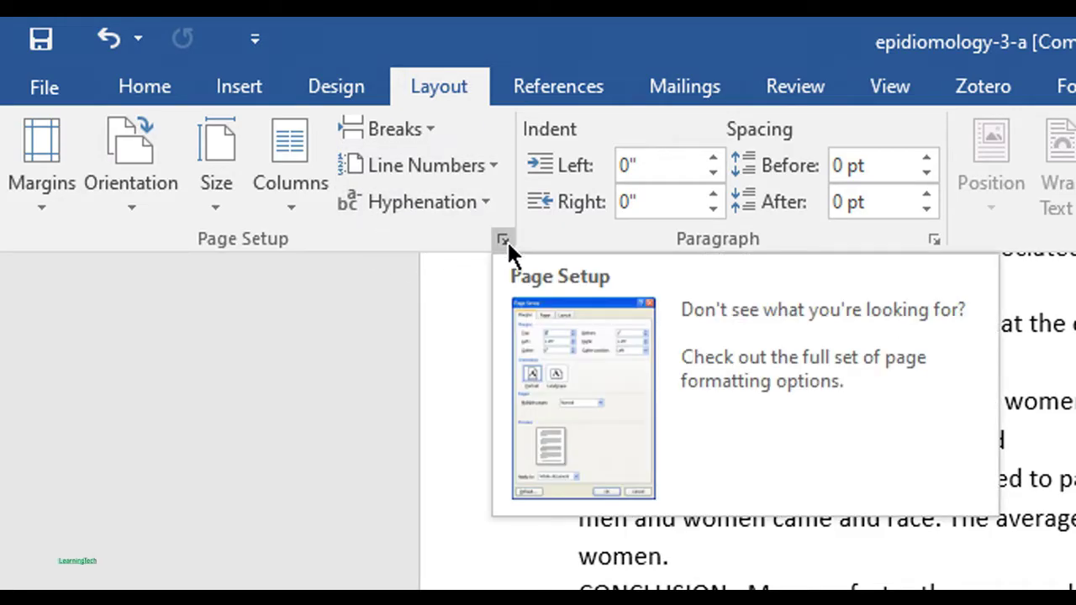
{"action": "left_click", "coordinate": [509, 239]}
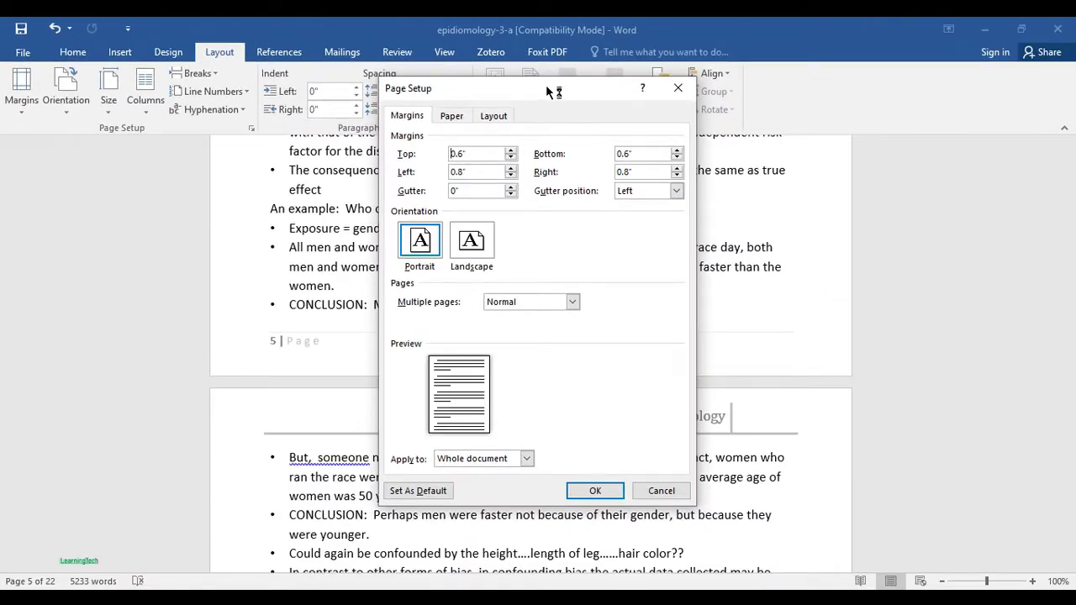
{"action": "left_click_drag", "start_coordinate": [746, 117], "coordinate": [707, 117]}
{"action": "left_click_drag", "start_coordinate": [521, 90], "coordinate": [517, 89]}
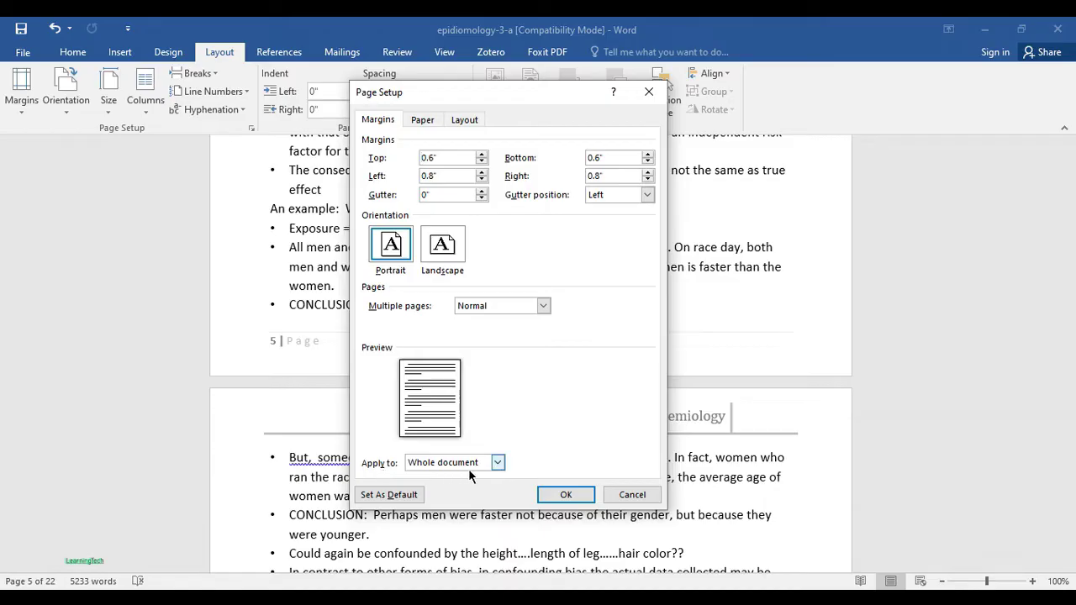
{"action": "left_click", "coordinate": [499, 463]}
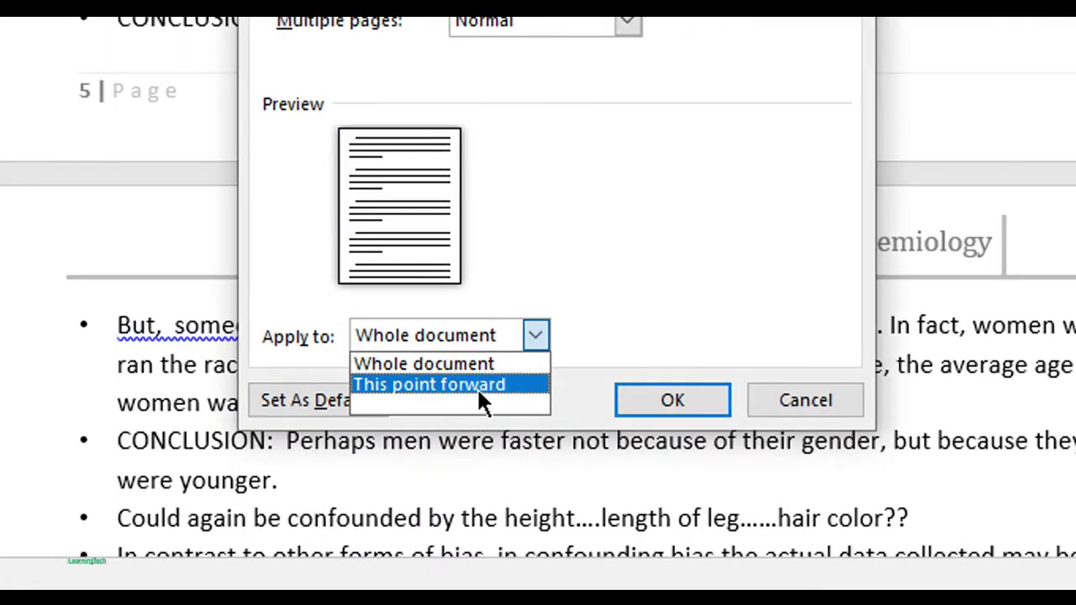
{"action": "left_click", "coordinate": [486, 384]}
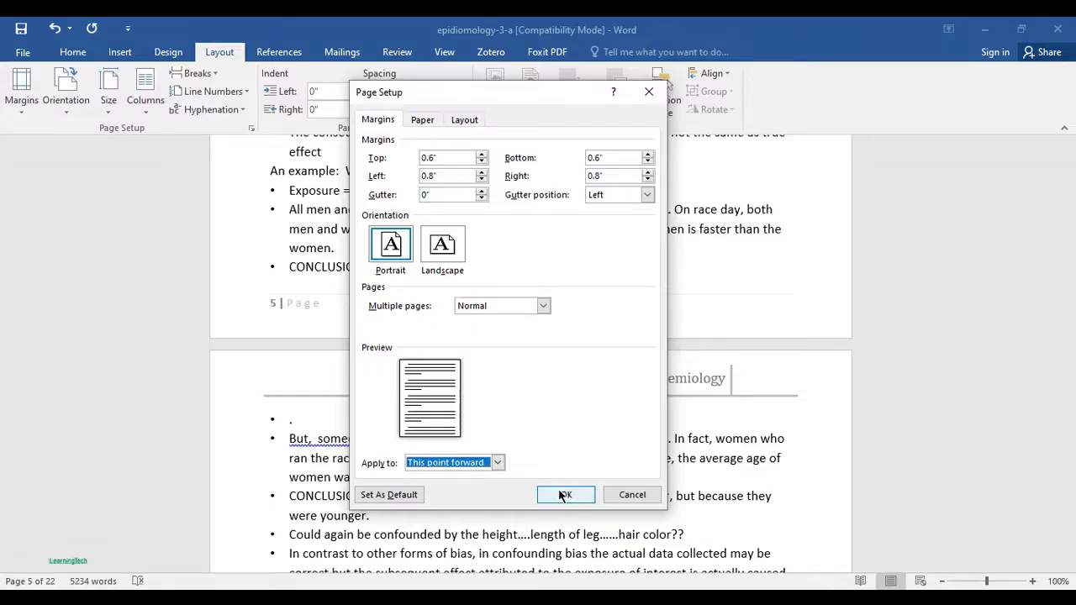
{"action": "left_click", "coordinate": [563, 495]}
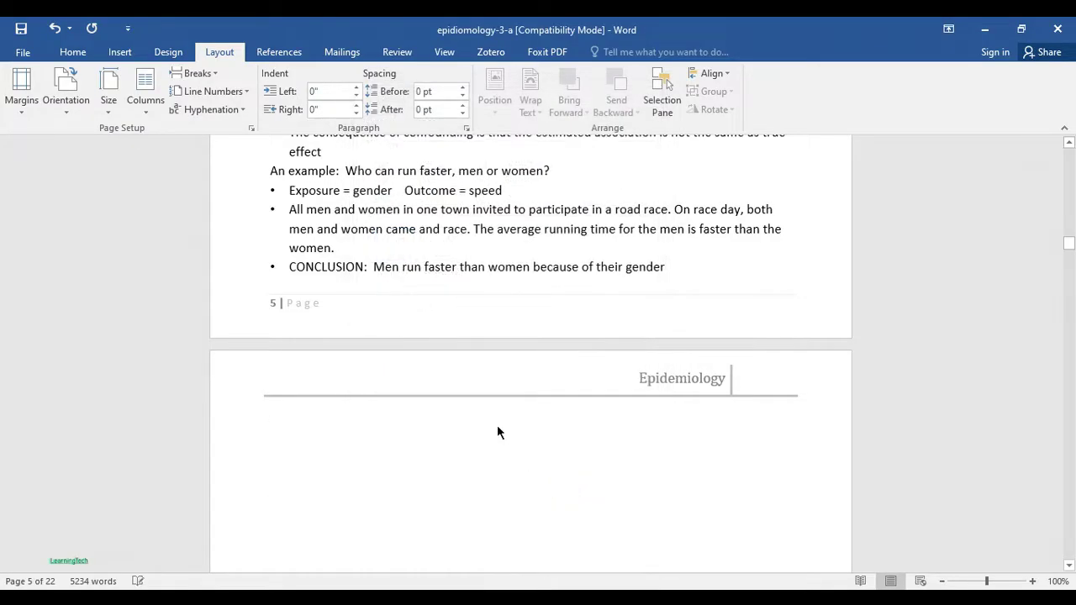
Step: Delete the empty line at the start of the new section
{"action": "scroll", "coordinate": [355, 413], "scroll_direction": "down", "scroll_amount": 5}
{"action": "scroll", "coordinate": [381, 398], "scroll_direction": "down", "scroll_amount": 4}
{"action": "scroll", "coordinate": [386, 403], "scroll_direction": "up", "scroll_amount": 5}
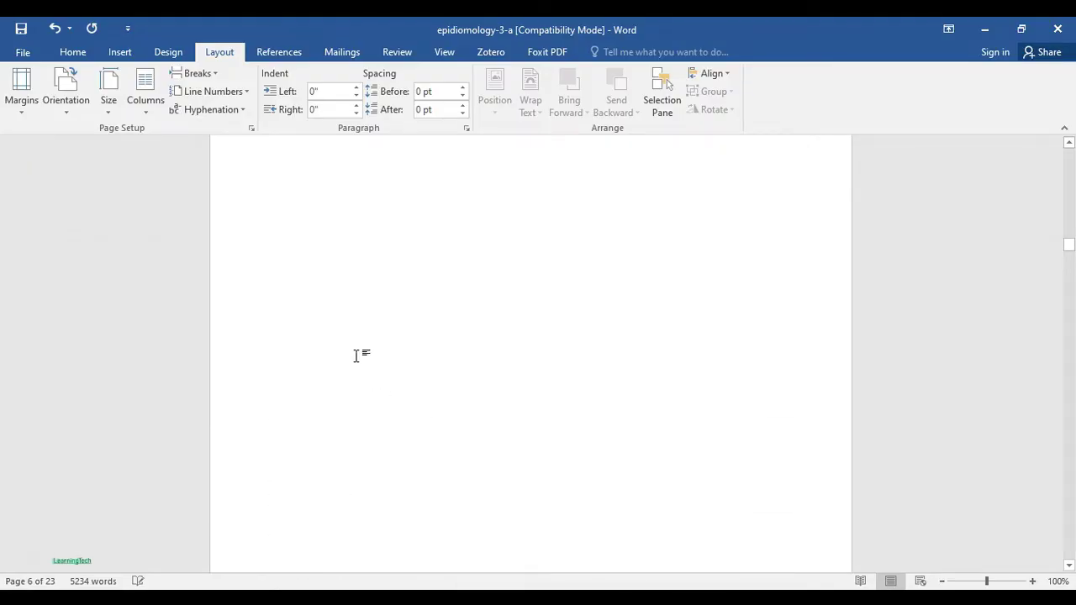
{"action": "scroll", "coordinate": [355, 355], "scroll_direction": "up", "scroll_amount": 3}
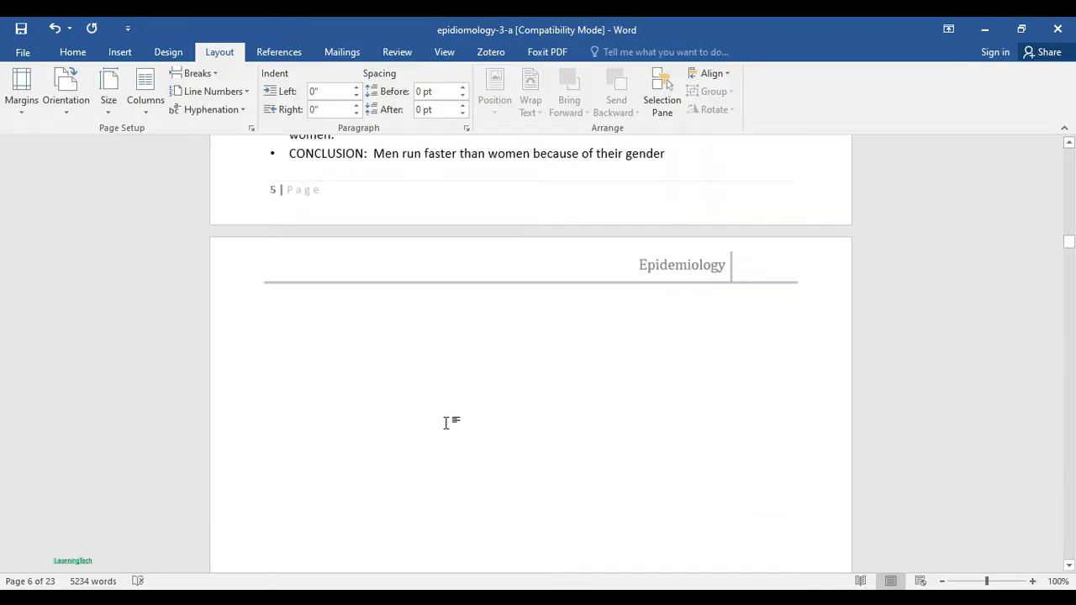
{"action": "key", "text": "Delete"}
Step: Format section 1's footer page numbers as 'i, ii, iii, ...' starting at i
{"action": "double_click", "coordinate": [273, 189]}
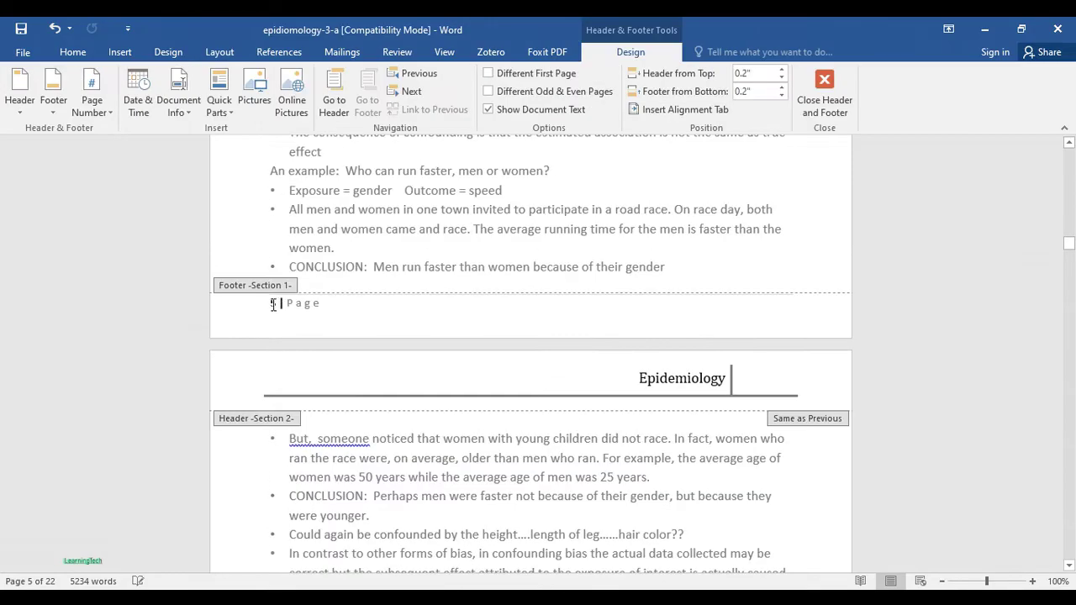
{"action": "double_click", "coordinate": [273, 303]}
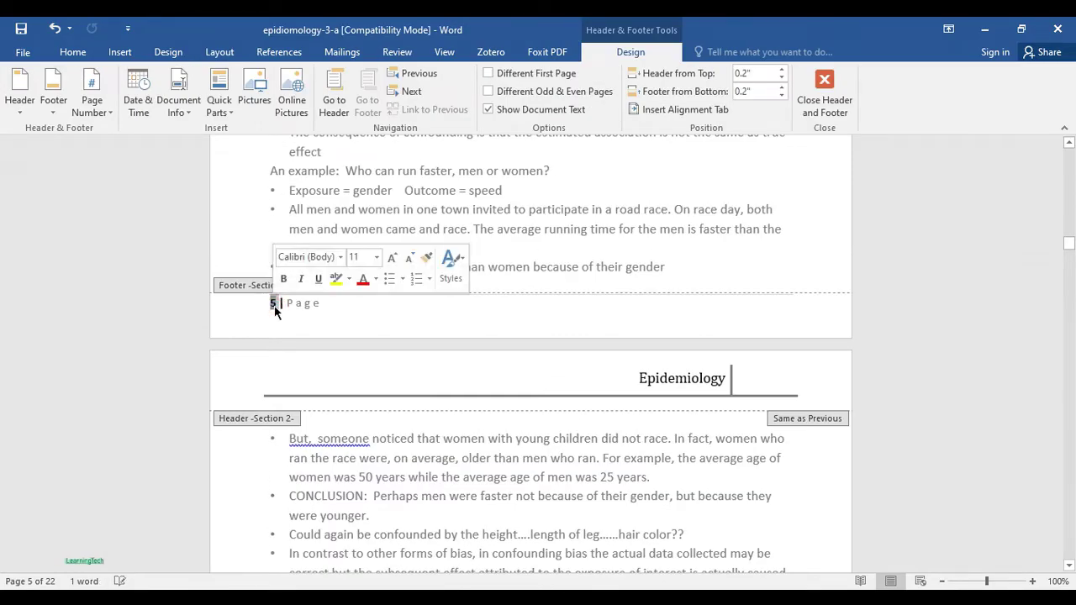
{"action": "right_click", "coordinate": [274, 312]}
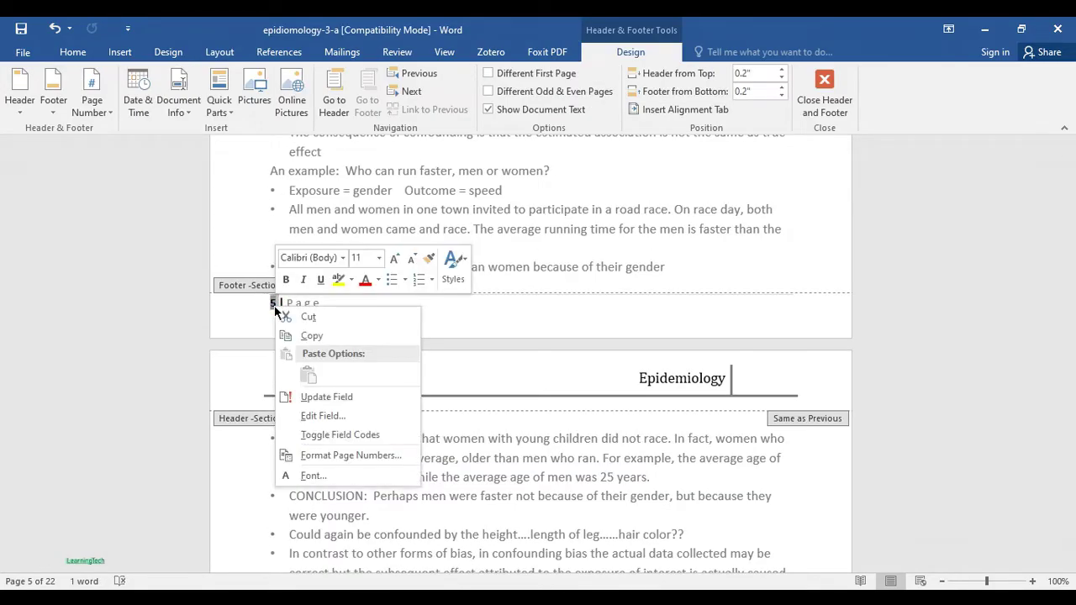
{"action": "left_click", "coordinate": [372, 456]}
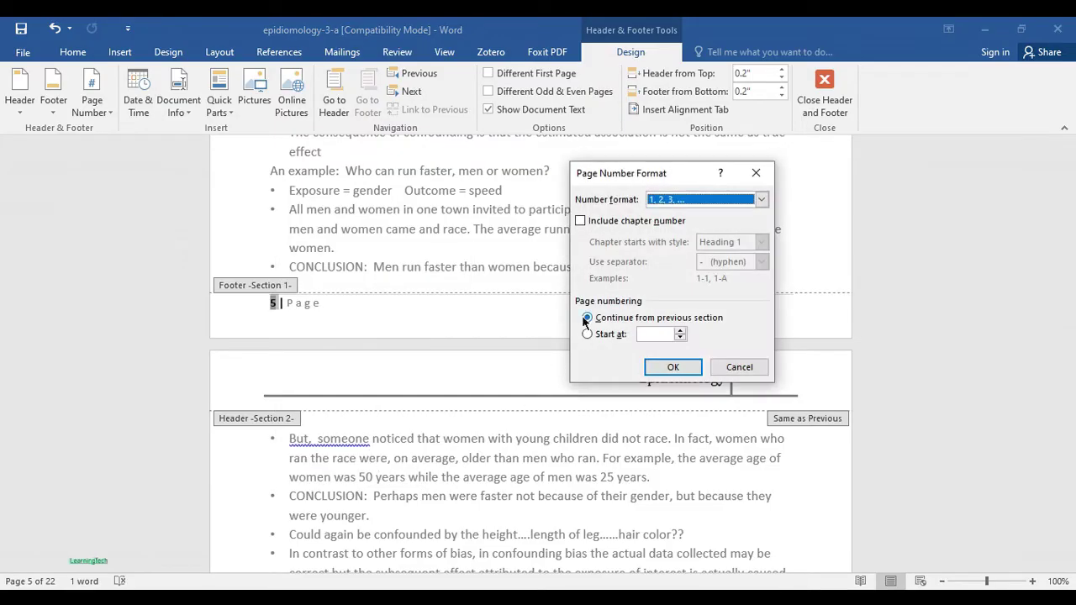
{"action": "left_click_drag", "start_coordinate": [663, 183], "coordinate": [491, 171]}
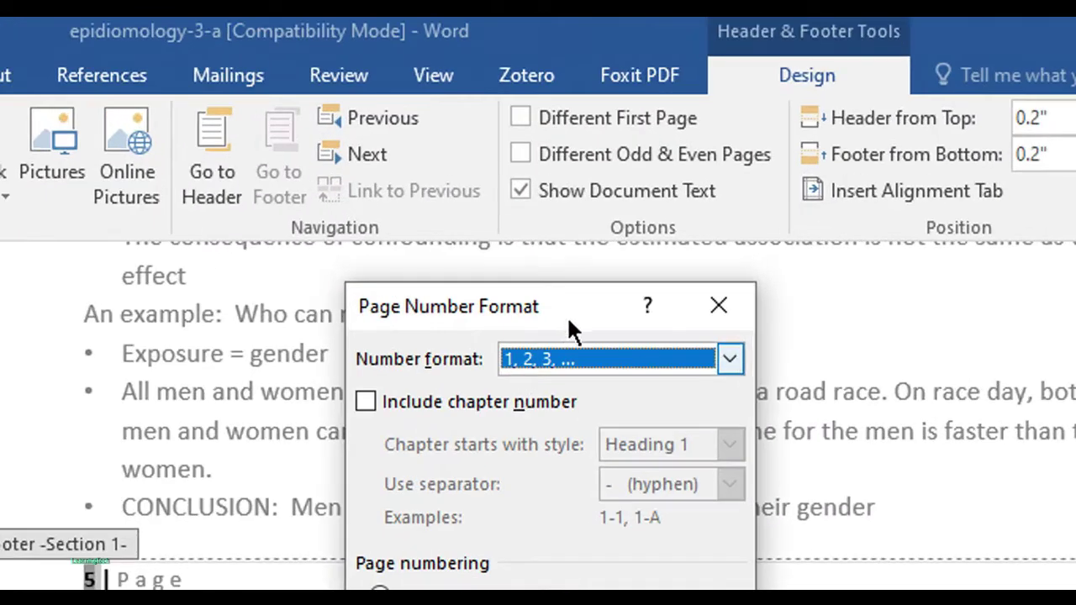
{"action": "left_click_drag", "start_coordinate": [522, 199], "coordinate": [524, 114]}
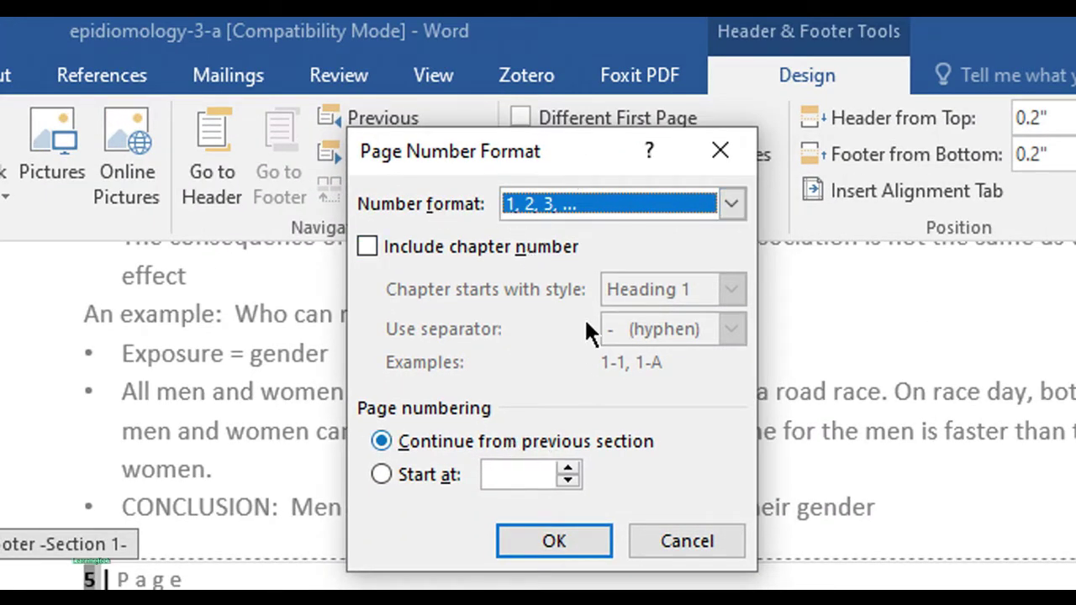
{"action": "left_click", "coordinate": [729, 204]}
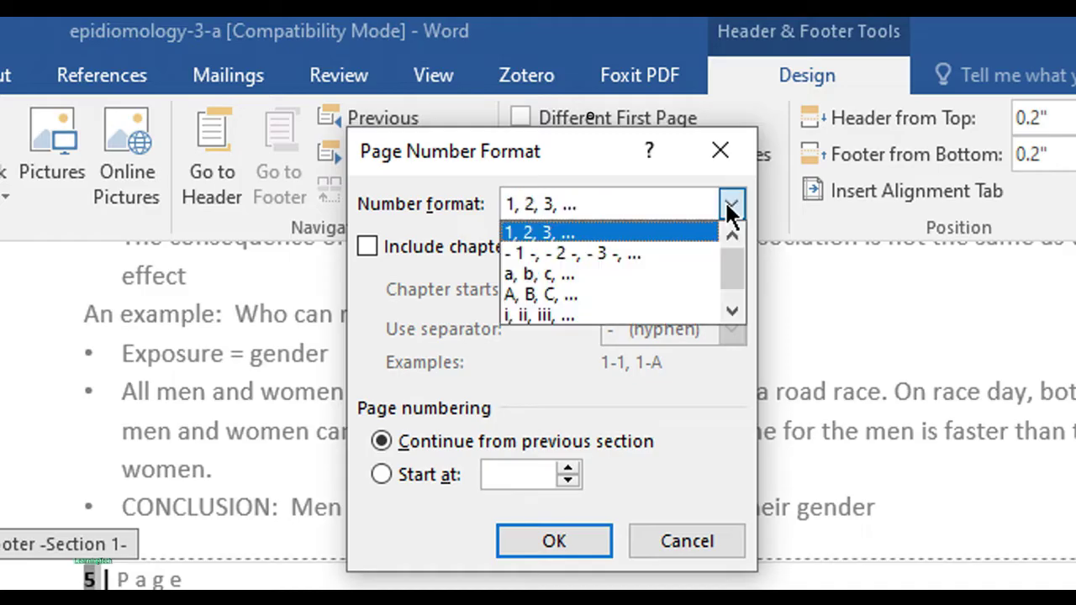
{"action": "left_click", "coordinate": [571, 314]}
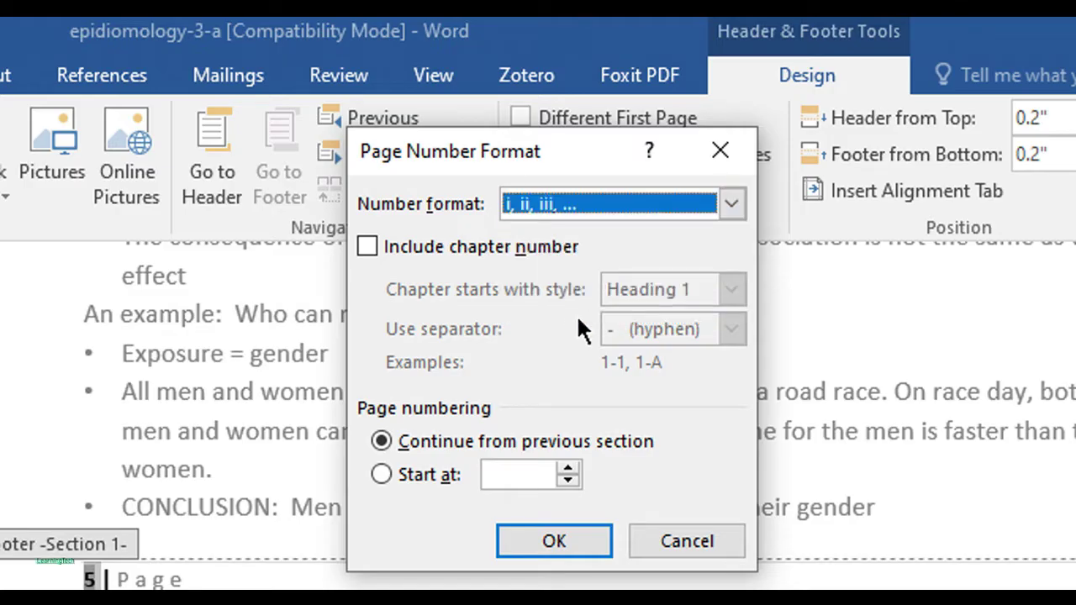
{"action": "left_click", "coordinate": [569, 469]}
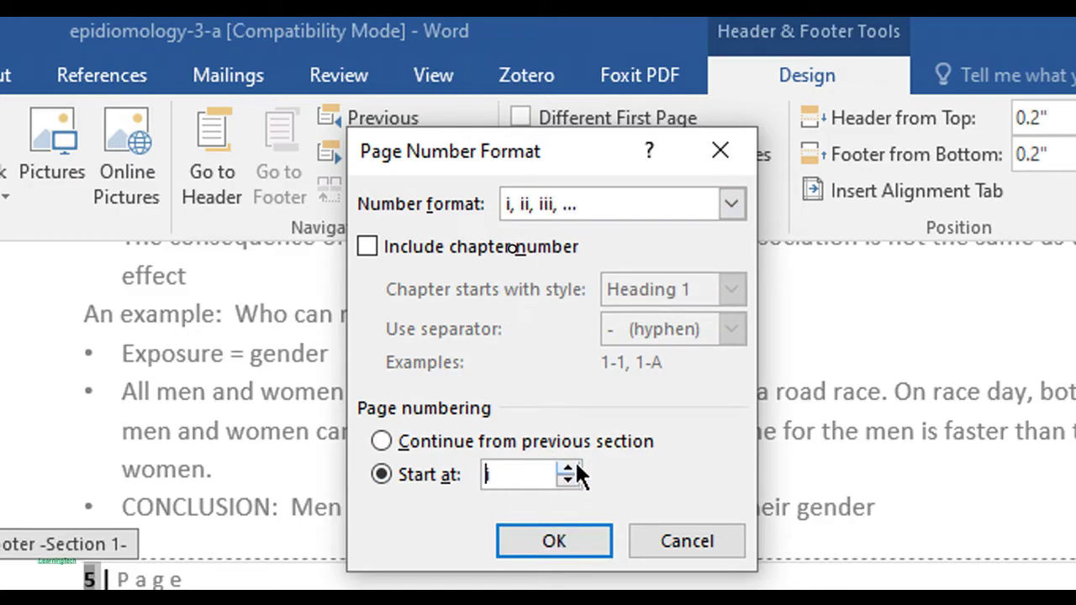
{"action": "left_click", "coordinate": [555, 541]}
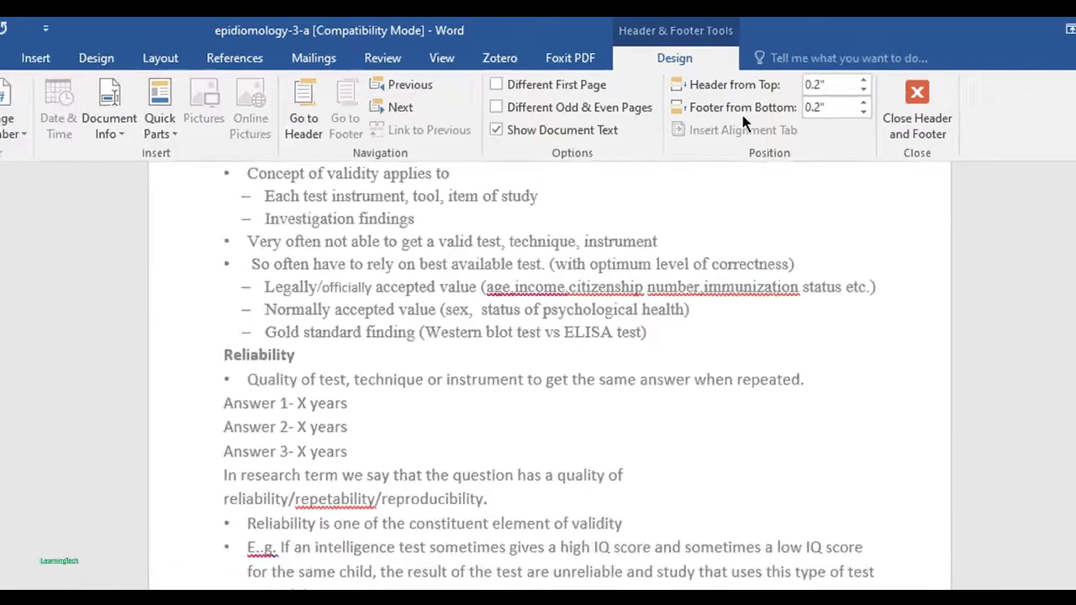
Step: Review section 1's roman footers through 'v | Page', close footer editing, and move to page 6
{"action": "scroll", "coordinate": [867, 375], "scroll_direction": "up", "scroll_amount": 5}
{"action": "scroll", "coordinate": [458, 251], "scroll_direction": "down", "scroll_amount": 10}
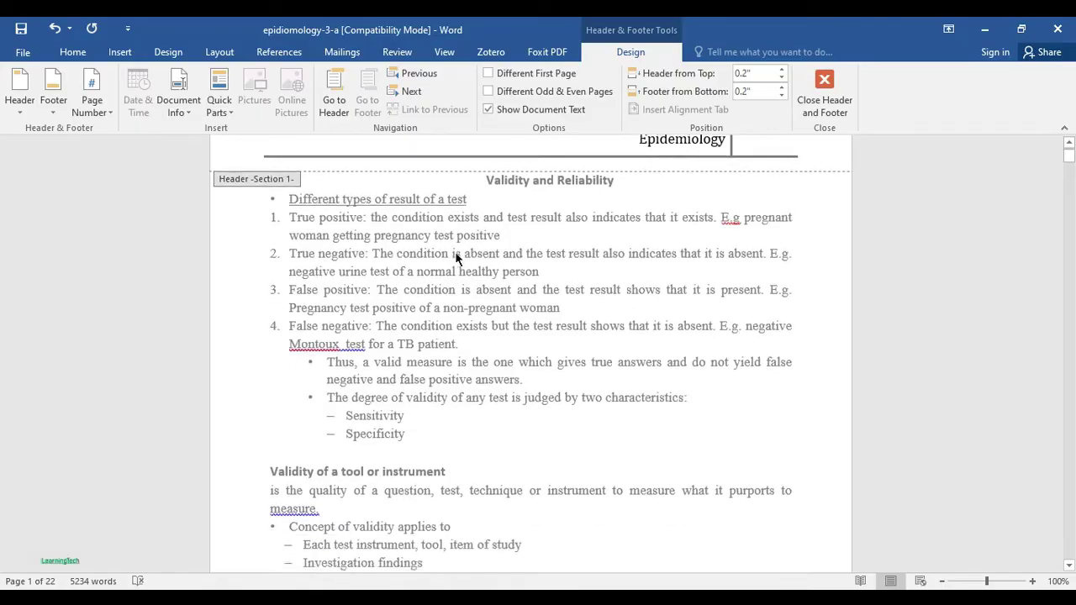
{"action": "scroll", "coordinate": [439, 261], "scroll_direction": "down", "scroll_amount": 10}
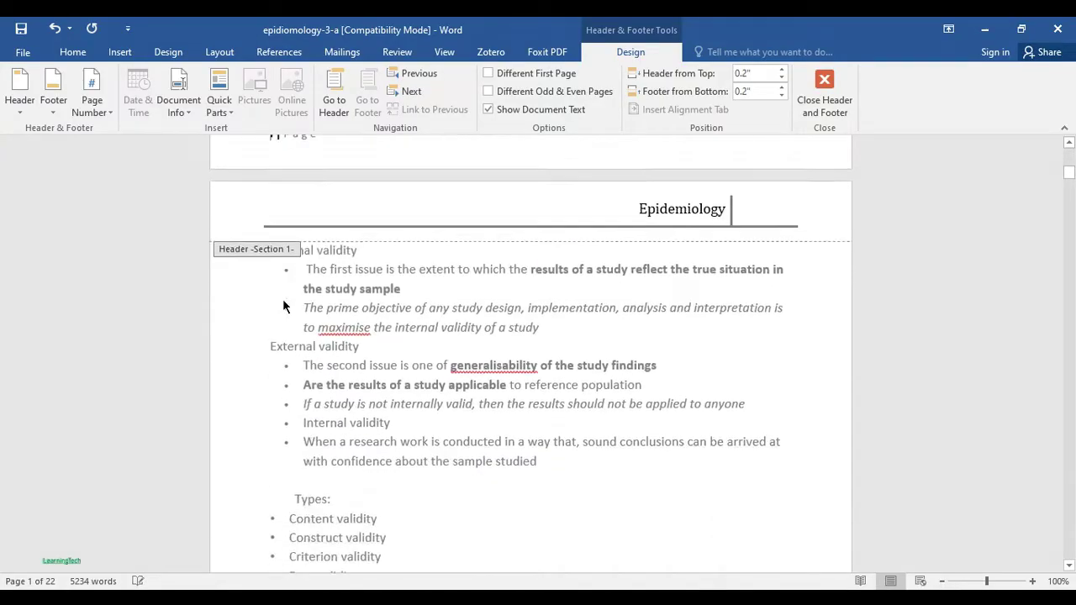
{"action": "scroll", "coordinate": [328, 335], "scroll_direction": "down", "scroll_amount": 15}
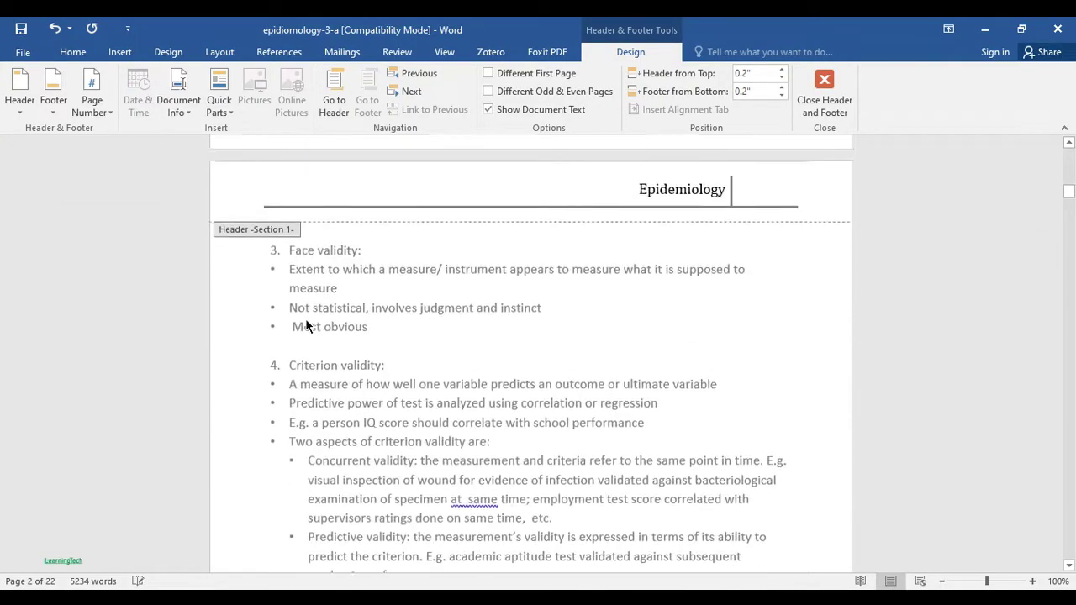
{"action": "scroll", "coordinate": [294, 286], "scroll_direction": "down", "scroll_amount": 10}
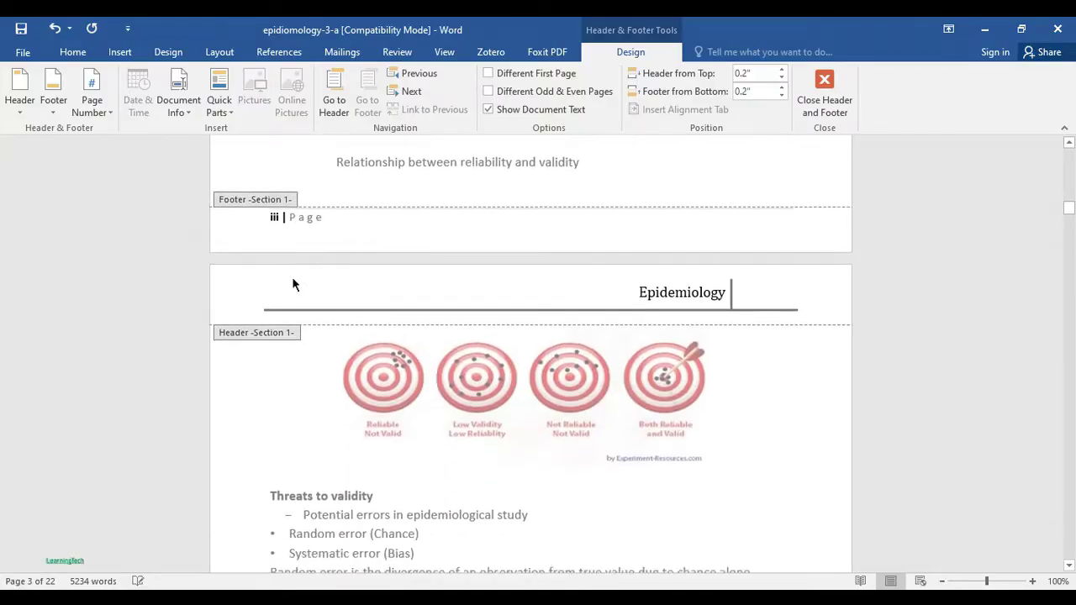
{"action": "left_click", "coordinate": [823, 100]}
{"action": "scroll", "coordinate": [388, 291], "scroll_direction": "down", "scroll_amount": 20}
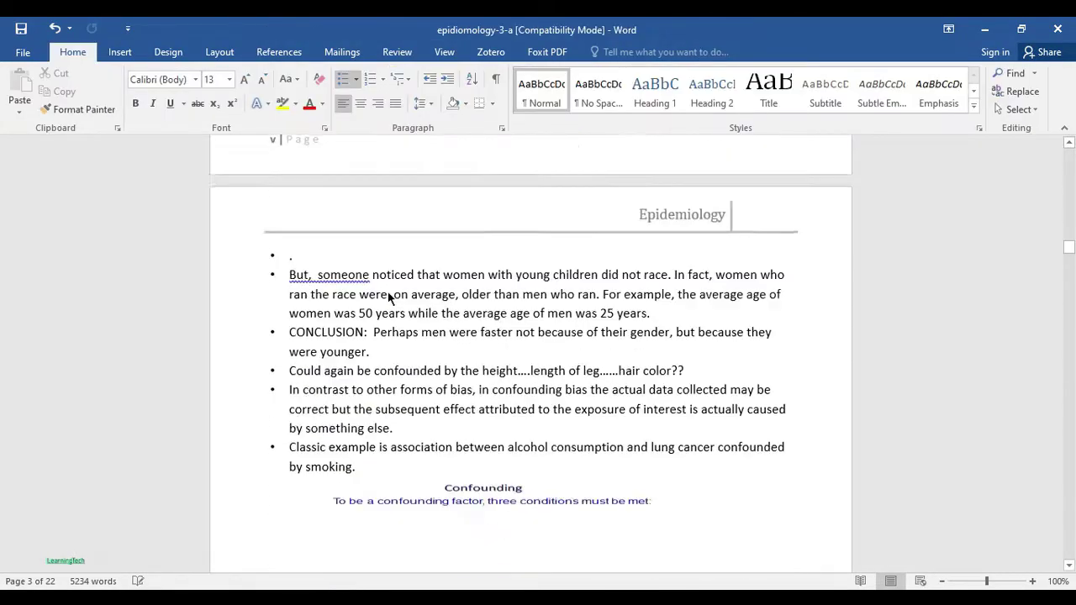
{"action": "scroll", "coordinate": [386, 286], "scroll_direction": "down", "scroll_amount": 2}
{"action": "scroll", "coordinate": [386, 287], "scroll_direction": "up", "scroll_amount": 15}
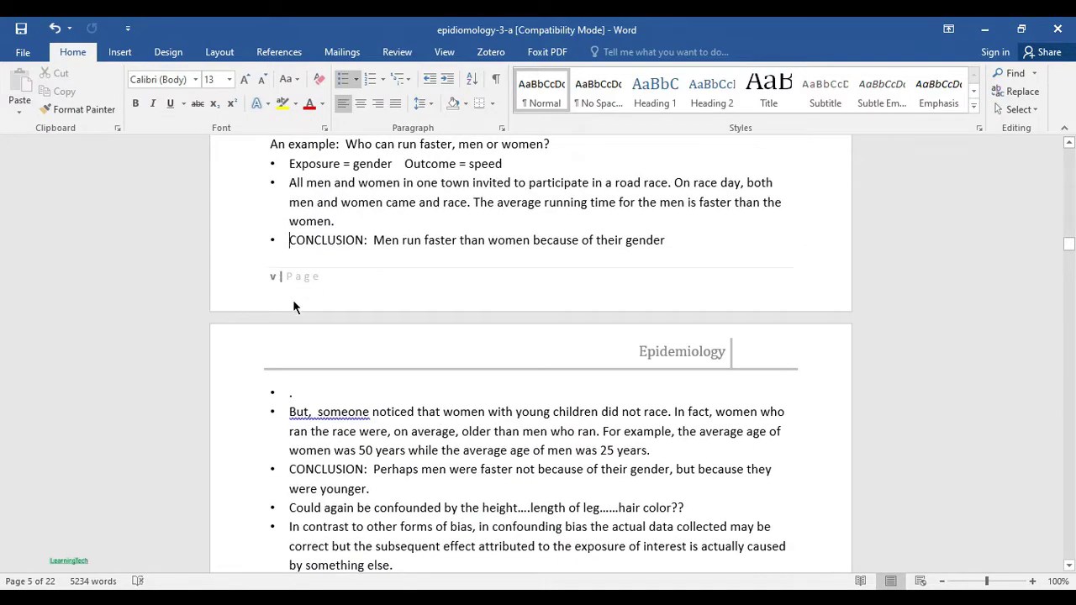
{"action": "scroll", "coordinate": [292, 311], "scroll_direction": "down", "scroll_amount": 15}
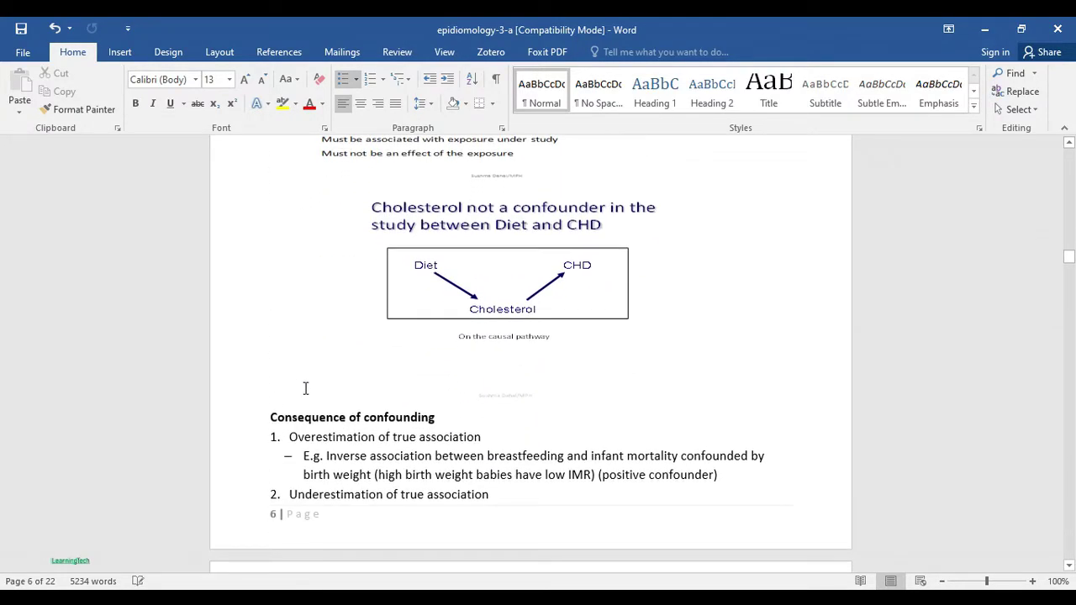
Step: Restart section 2's page numbering at 1 so page 6's footer reads '1 | Page'
{"action": "double_click", "coordinate": [280, 514]}
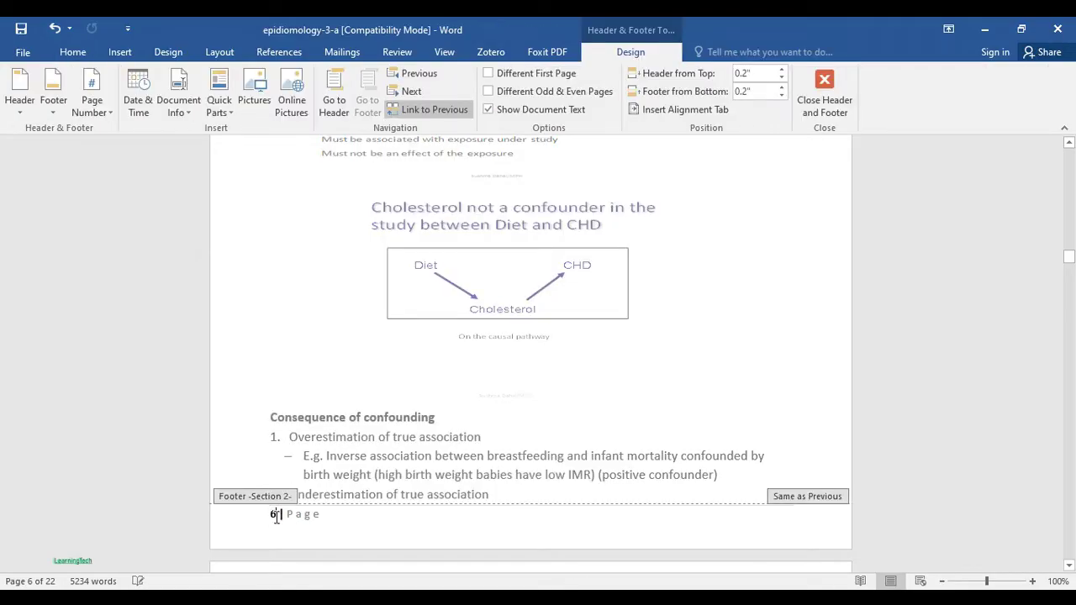
{"action": "double_click", "coordinate": [274, 515]}
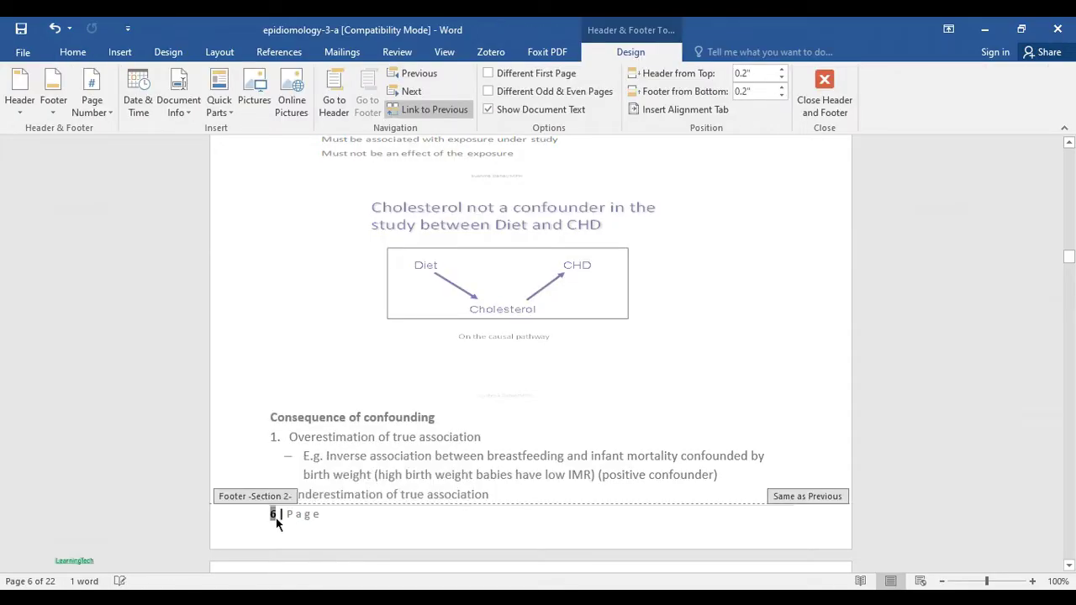
{"action": "right_click", "coordinate": [281, 516]}
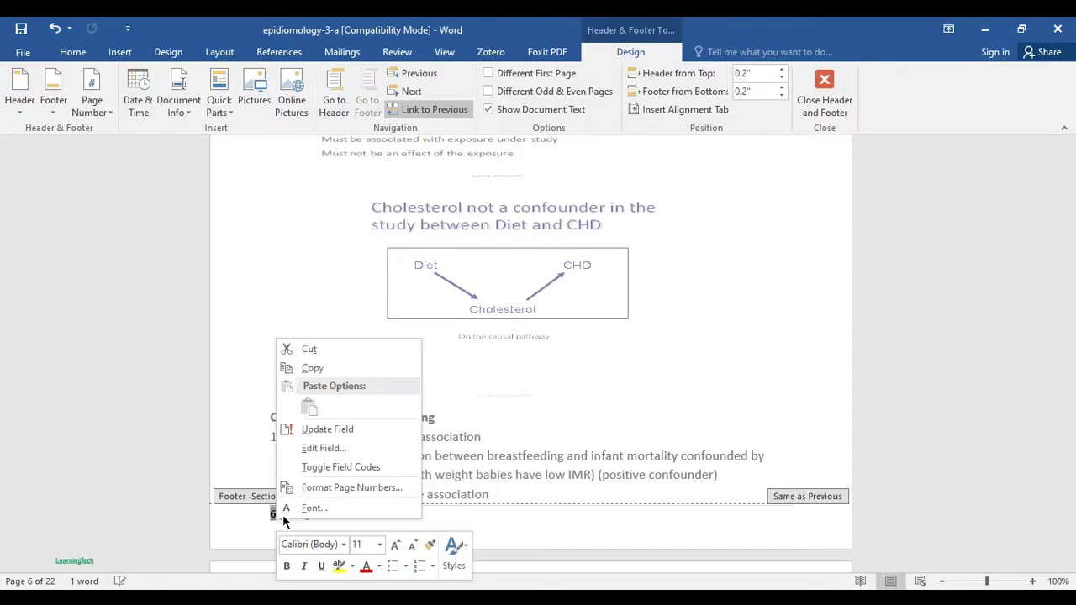
{"action": "left_click", "coordinate": [380, 488]}
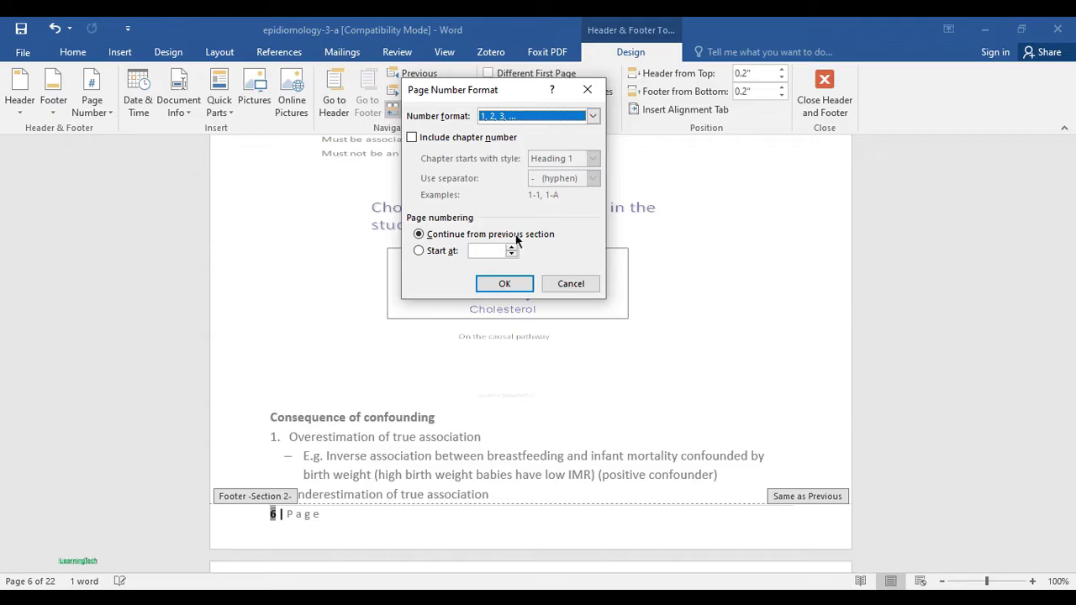
{"action": "left_click", "coordinate": [511, 248]}
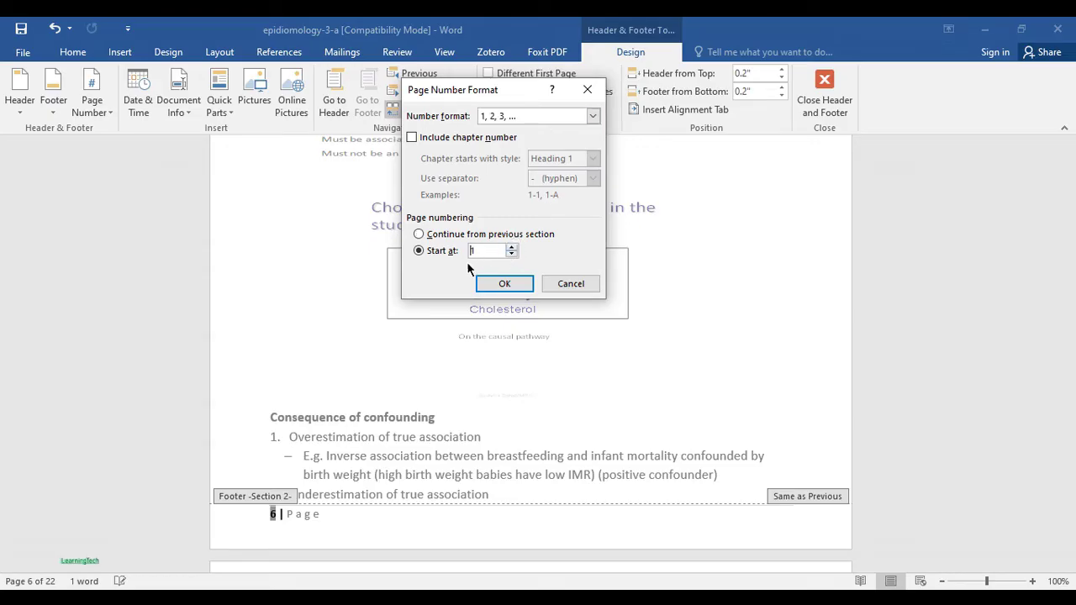
{"action": "left_click", "coordinate": [504, 283]}
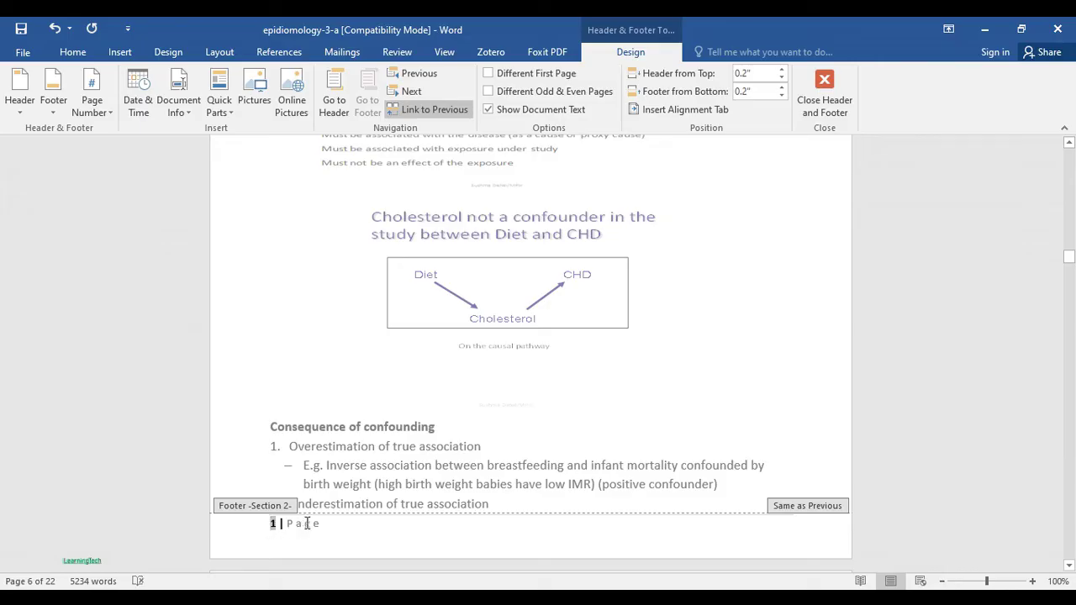
{"action": "left_click_drag", "start_coordinate": [321, 522], "coordinate": [270, 523]}
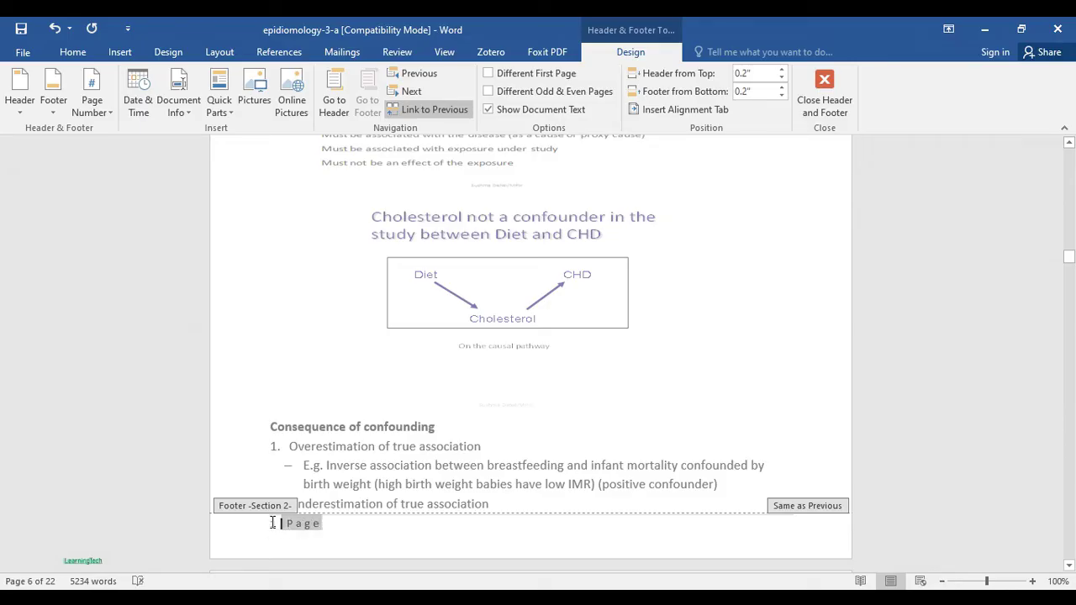
{"action": "left_click", "coordinate": [350, 528]}
{"action": "key", "text": "Return"}
{"action": "scroll", "coordinate": [353, 504], "scroll_direction": "up", "scroll_amount": 8}
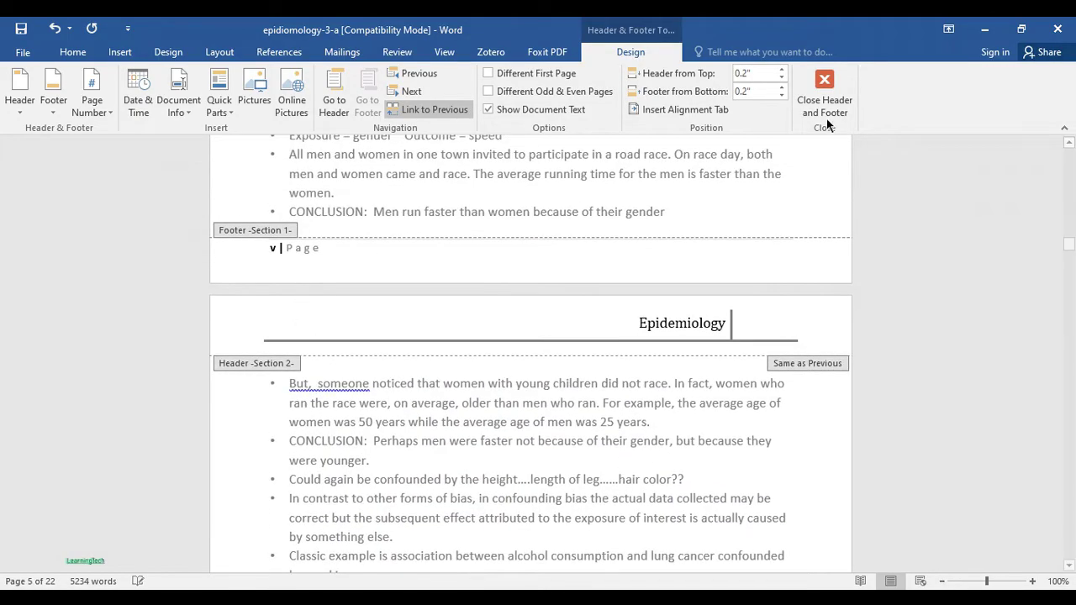
Step: Close footer editing and confirm section 2's footers continue '1 | Page', '2 | Page'
{"action": "left_click", "coordinate": [824, 86]}
{"action": "scroll", "coordinate": [294, 384], "scroll_direction": "down", "scroll_amount": 3}
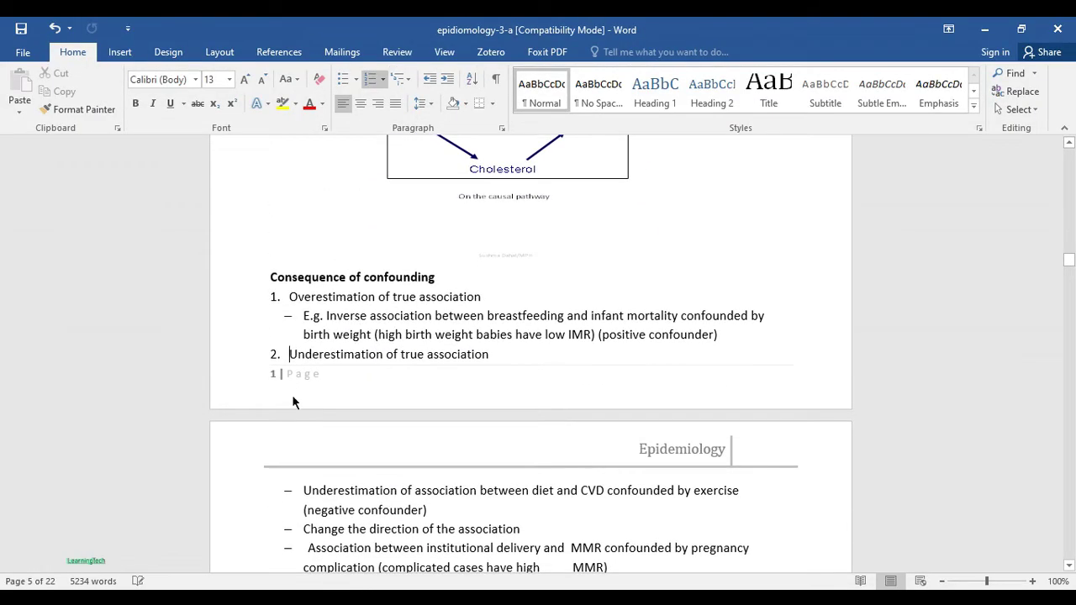
{"action": "scroll", "coordinate": [297, 372], "scroll_direction": "up", "scroll_amount": 8}
{"action": "scroll", "coordinate": [273, 290], "scroll_direction": "up", "scroll_amount": 3}
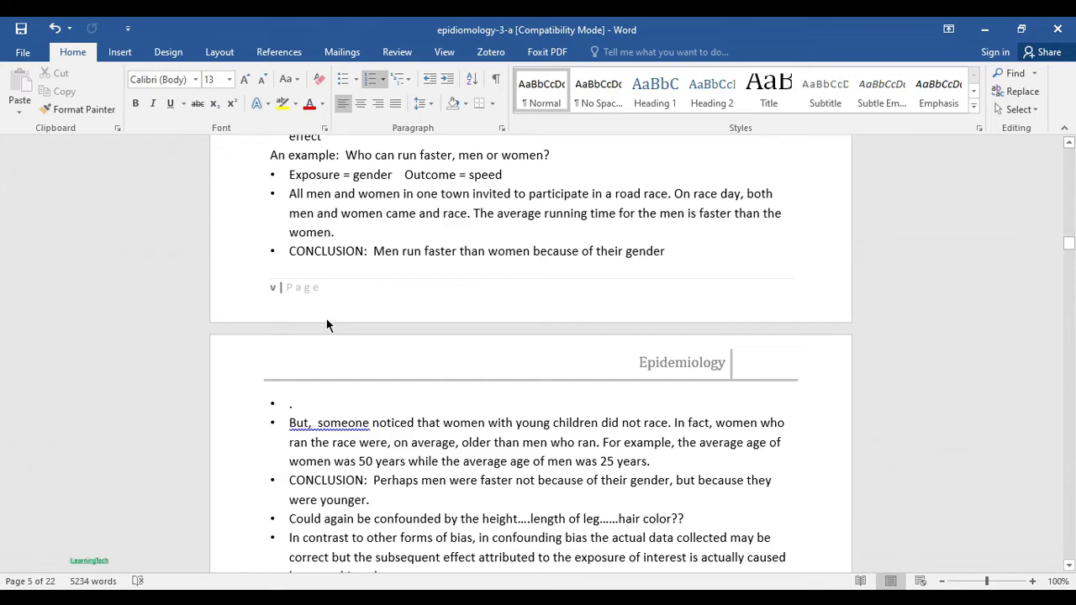
{"action": "scroll", "coordinate": [326, 318], "scroll_direction": "down", "scroll_amount": 4}
{"action": "scroll", "coordinate": [326, 319], "scroll_direction": "down", "scroll_amount": 7}
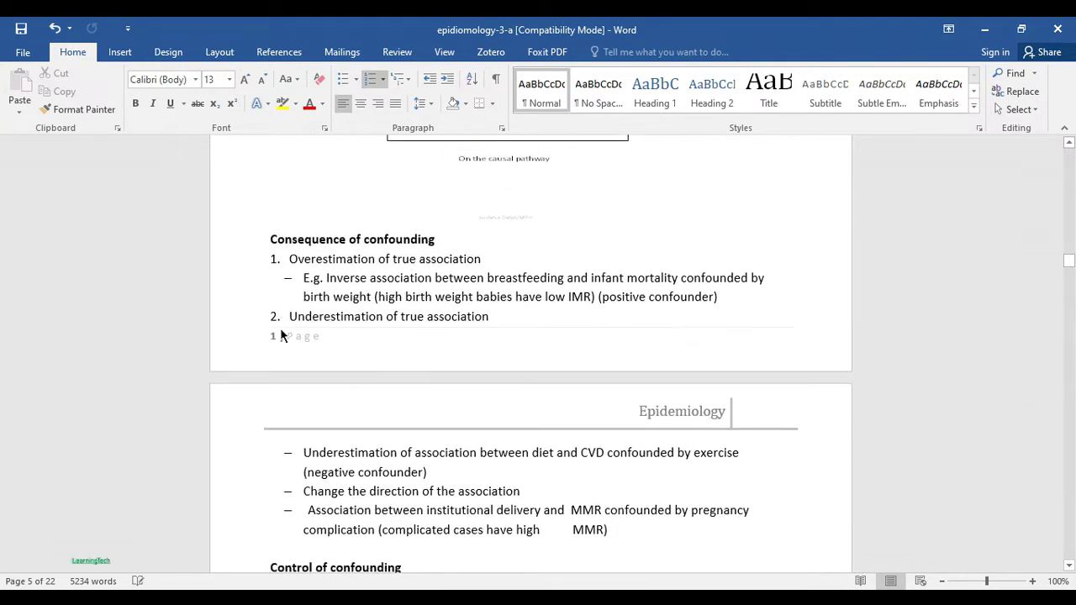
{"action": "scroll", "coordinate": [287, 345], "scroll_direction": "down", "scroll_amount": 10}
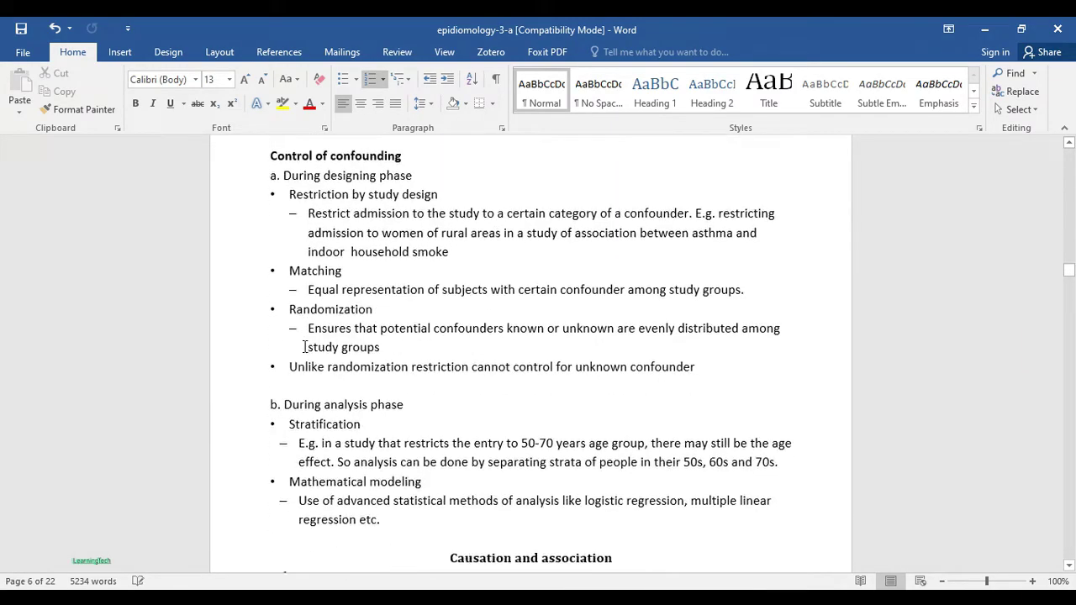
{"action": "scroll", "coordinate": [309, 348], "scroll_direction": "up", "scroll_amount": 5}
{"action": "scroll", "coordinate": [309, 348], "scroll_direction": "down", "scroll_amount": 9}
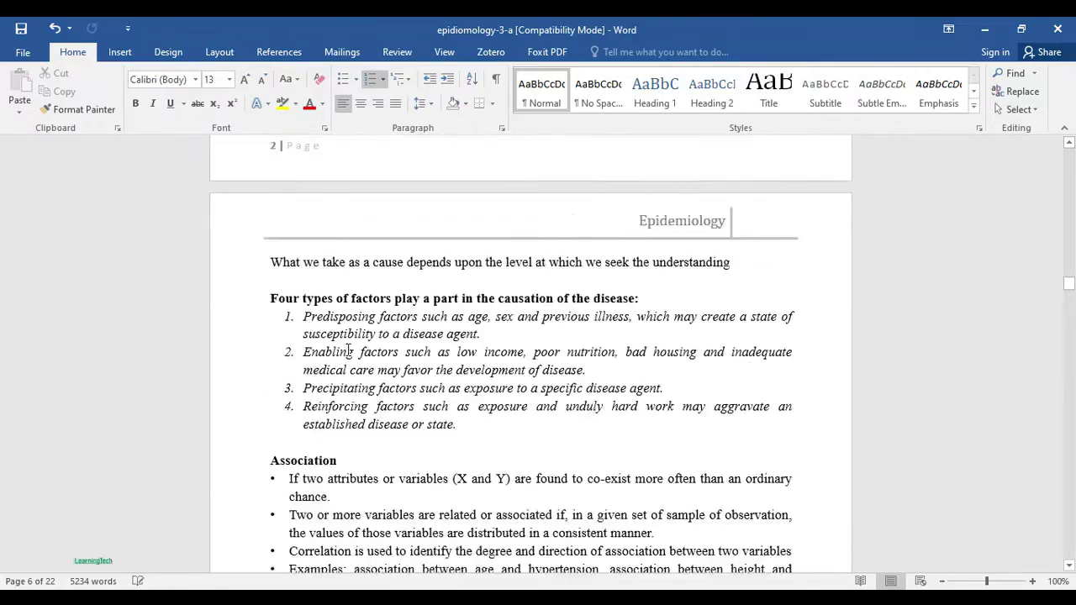